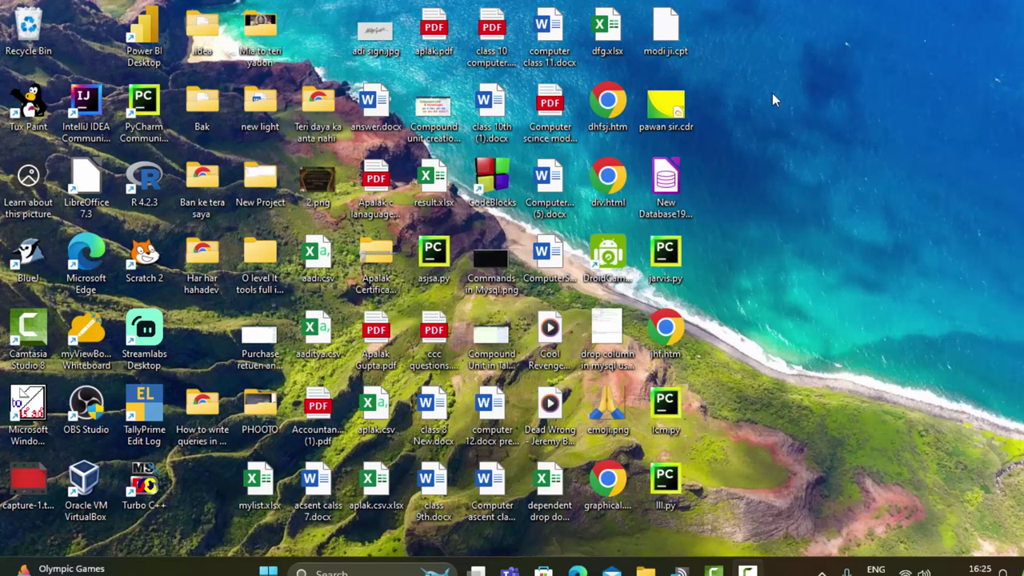
# Refresh the desktop, then search the Start menu for 'excel' and launch Excel
pyautogui.rightClick(826, 131)
pyautogui.click(826, 160)
pyautogui.click(269, 570)
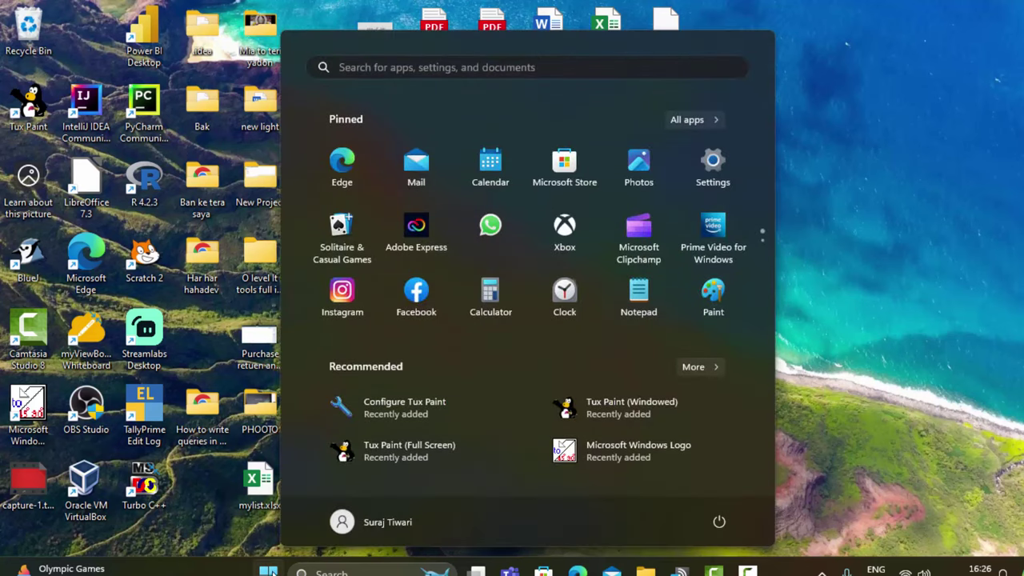
pyautogui.write('e')
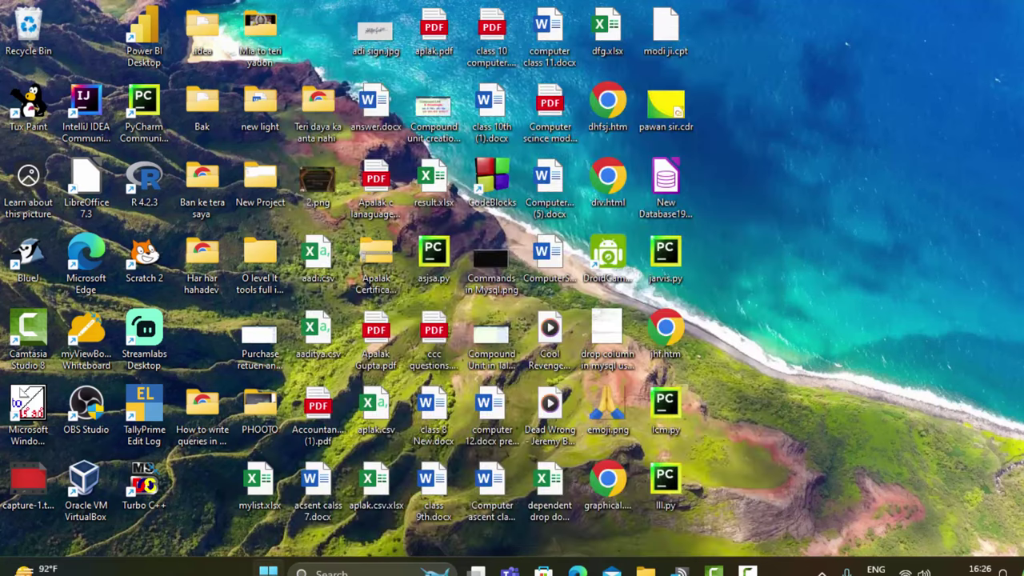
pyautogui.write('xcel')
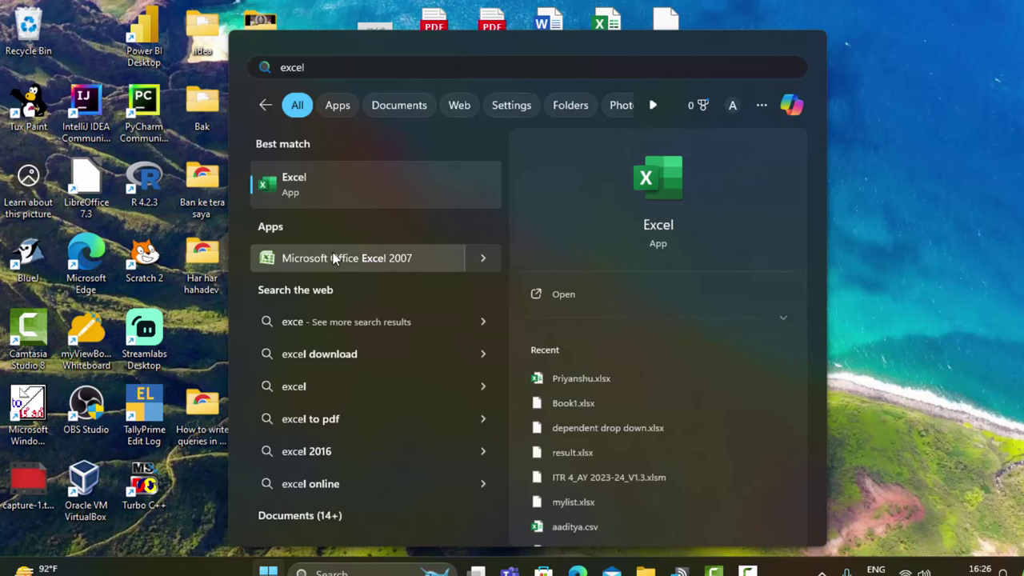
pyautogui.click(345, 185)
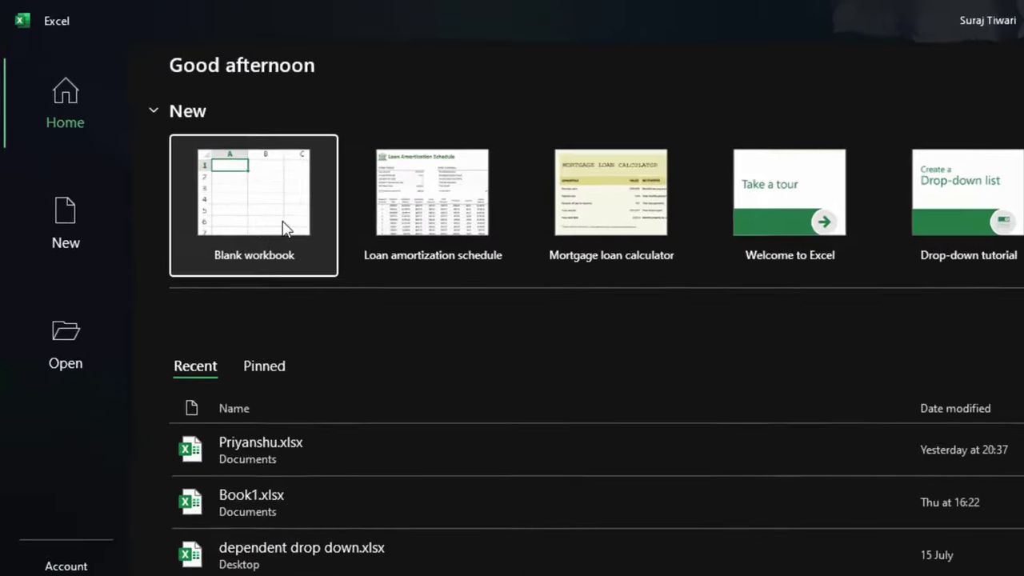
# Create a blank workbook and zoom the sheet out to the minimum
pyautogui.click(236, 184)
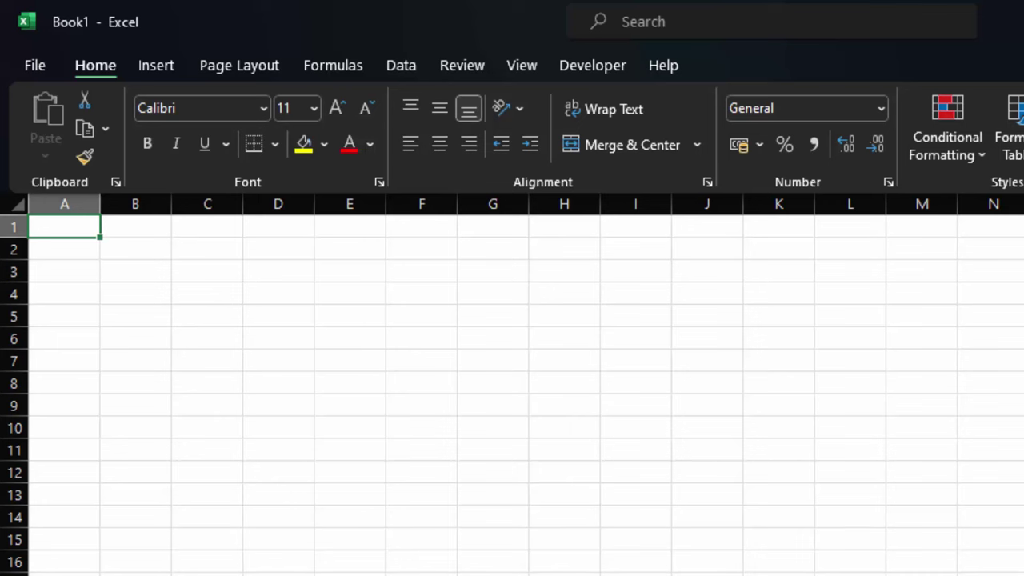
pyautogui.scroll(10, 512, 385)
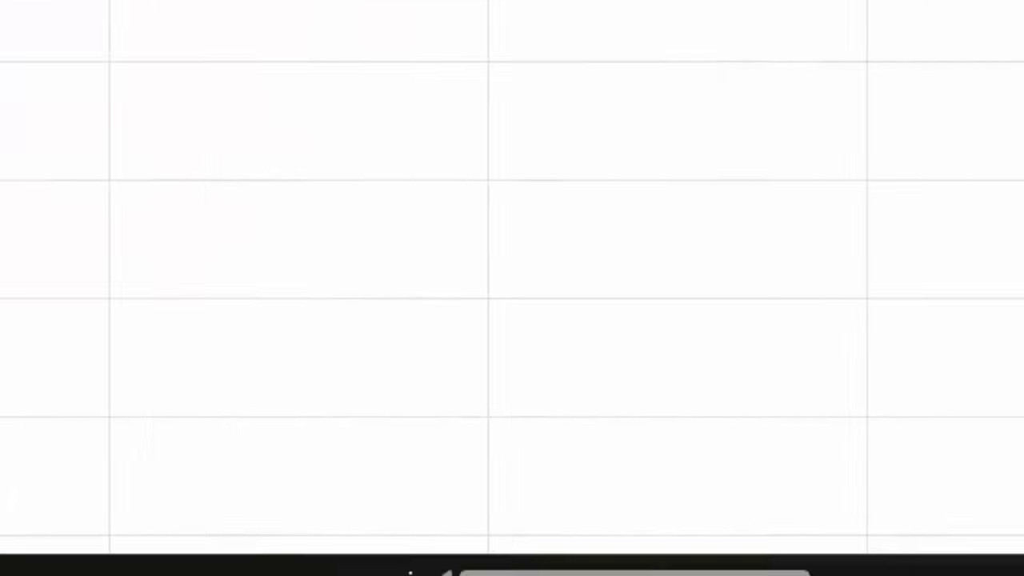
pyautogui.click(649, 510)
pyautogui.click(648, 509)
pyautogui.click(648, 510)
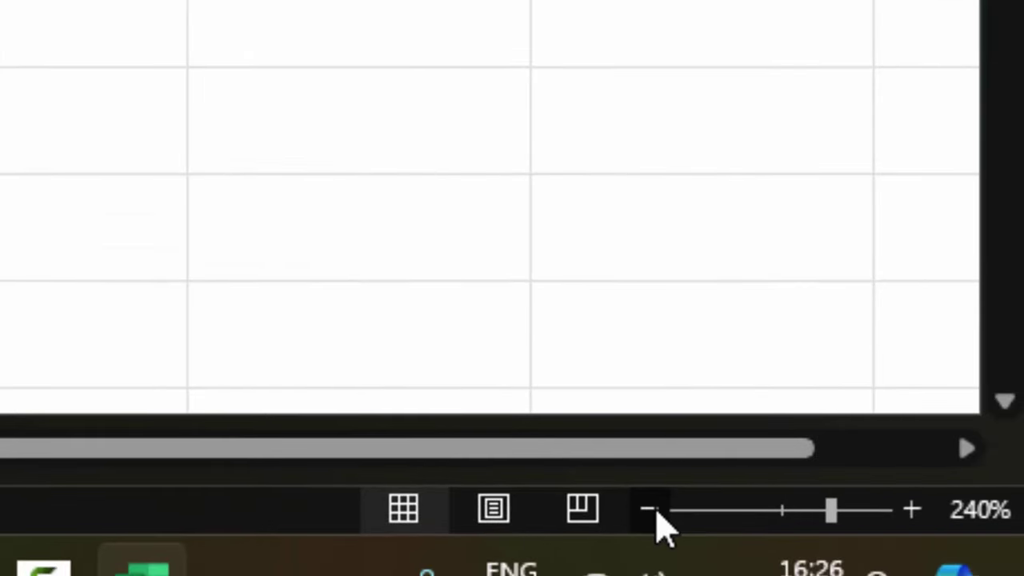
pyautogui.click(648, 509)
pyautogui.click(648, 510)
pyautogui.click(648, 510)
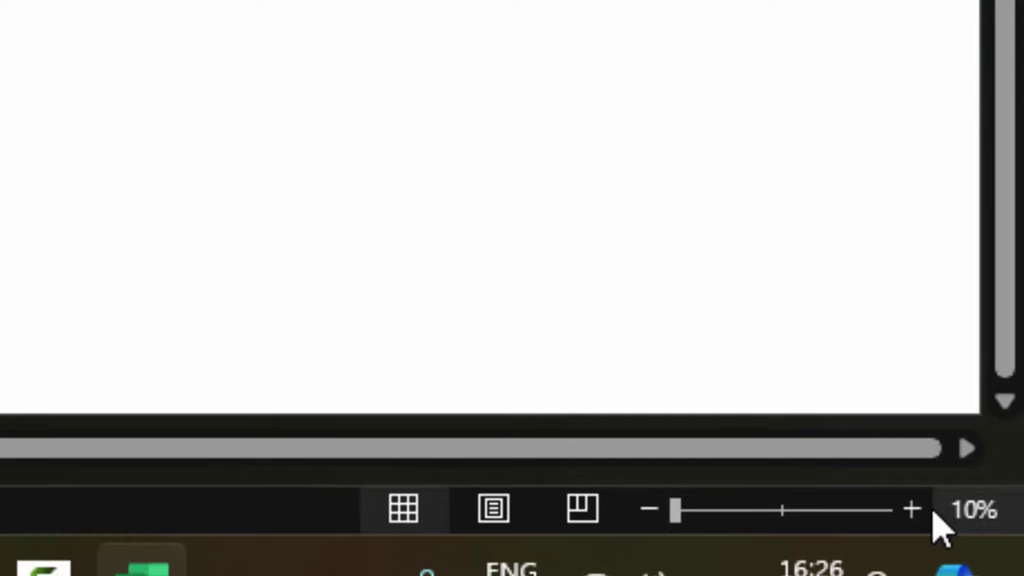
# Zoom the sheet back in to 100%
pyautogui.click(907, 520)
pyautogui.doubleClick(908, 520)
pyautogui.doubleClick(908, 520)
pyautogui.click(908, 520)
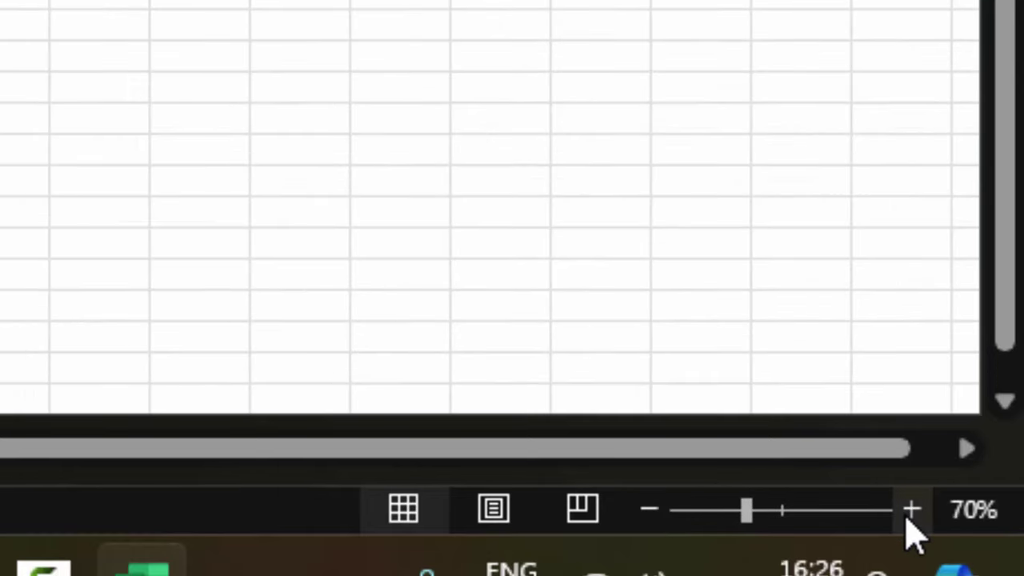
pyautogui.doubleClick(907, 520)
pyautogui.click(912, 512)
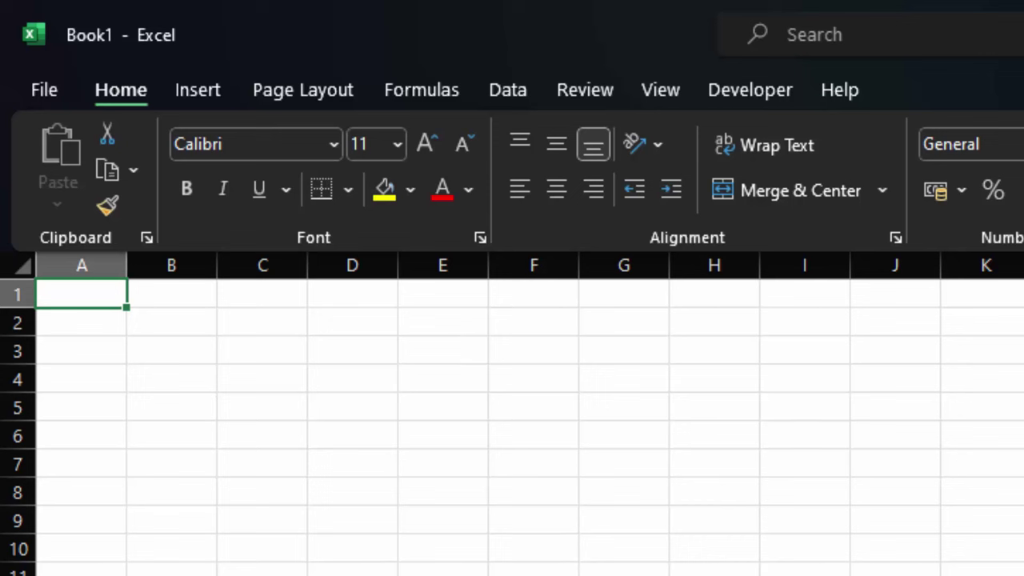
# Enter the heading 'Ma Sharda Institute of Technology' in cell F2, then reselect F2
pyautogui.click(533, 317)
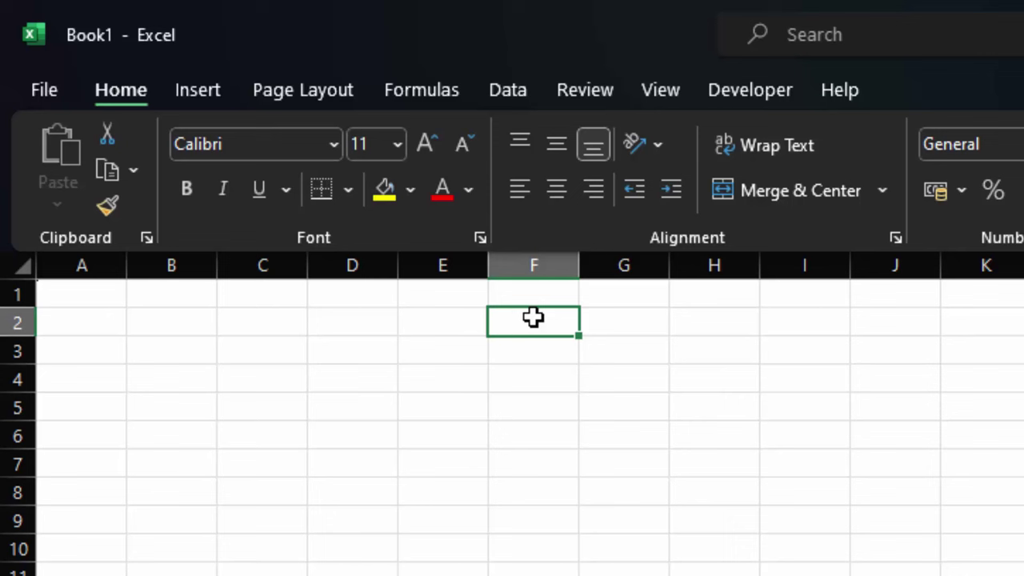
pyautogui.write('T')
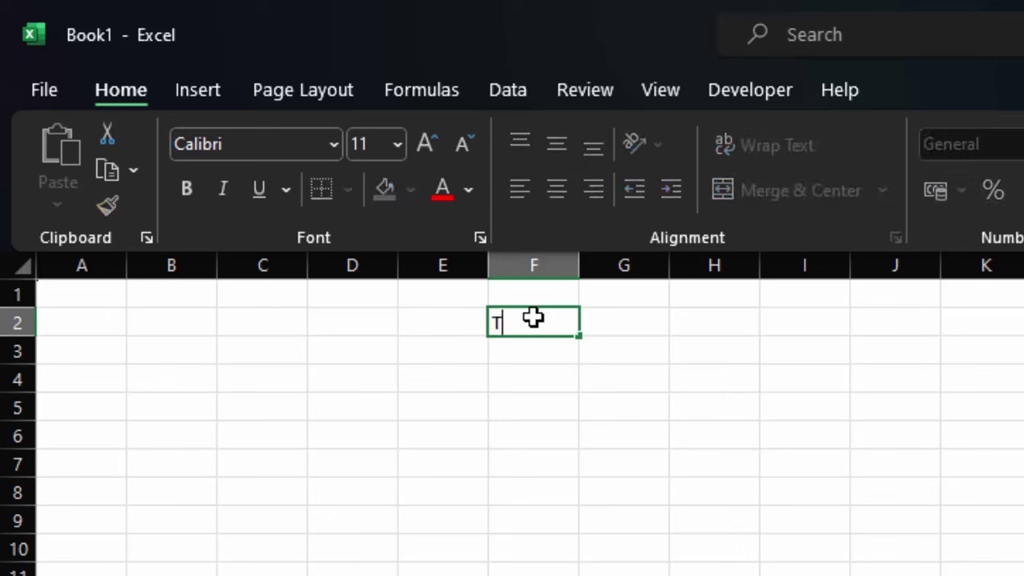
pyautogui.write('h')
pyautogui.press('BackSpace')
pyautogui.press('BackSpace')
pyautogui.write('Ma Sh')
pyautogui.write('ar')
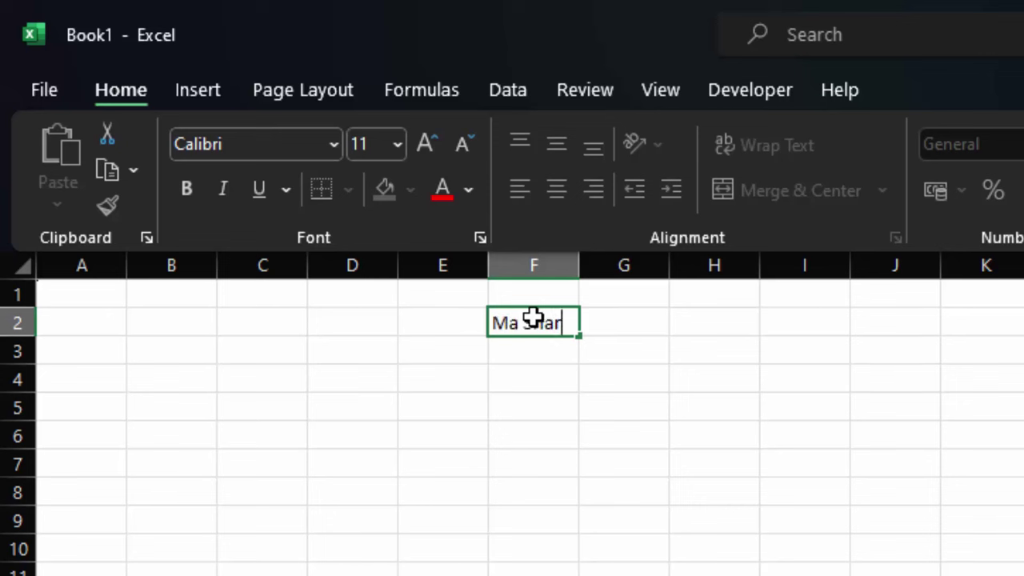
pyautogui.write('da')
pyautogui.write(' Ins')
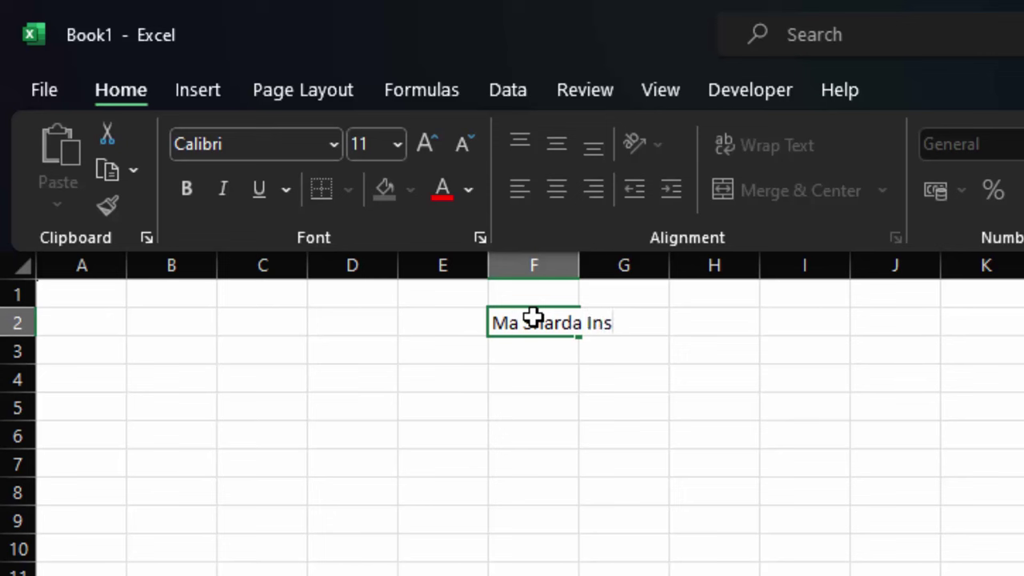
pyautogui.write('titut')
pyautogui.write('e of ')
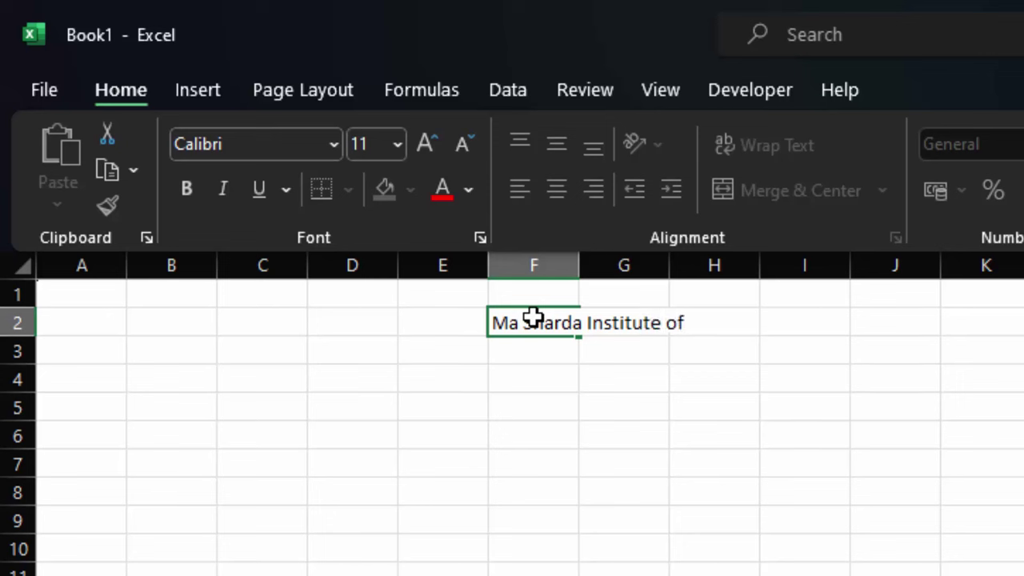
pyautogui.write('Tec')
pyautogui.write('hnolog')
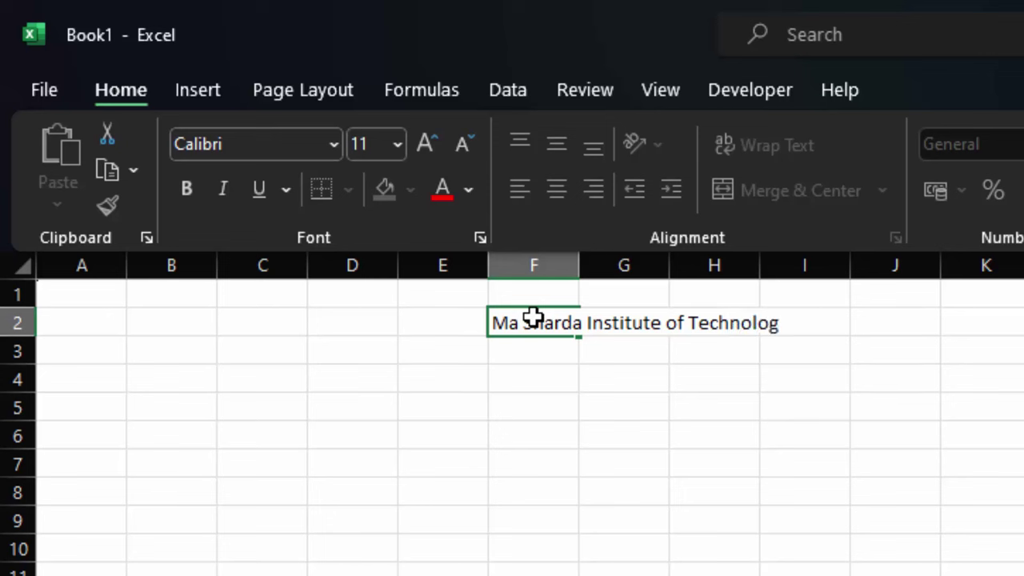
pyautogui.write('y')
pyautogui.press('Return')
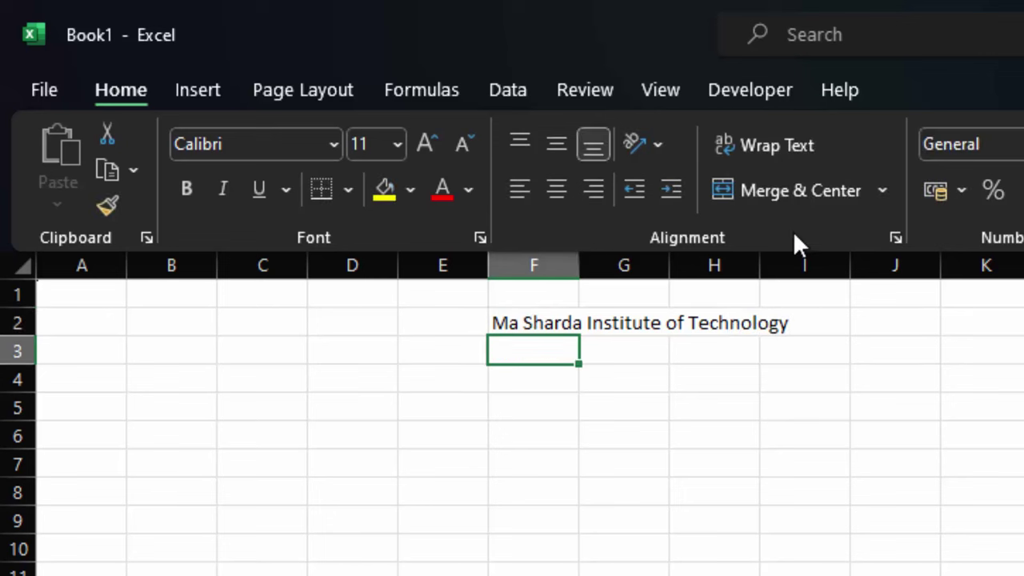
pyautogui.click(550, 459)
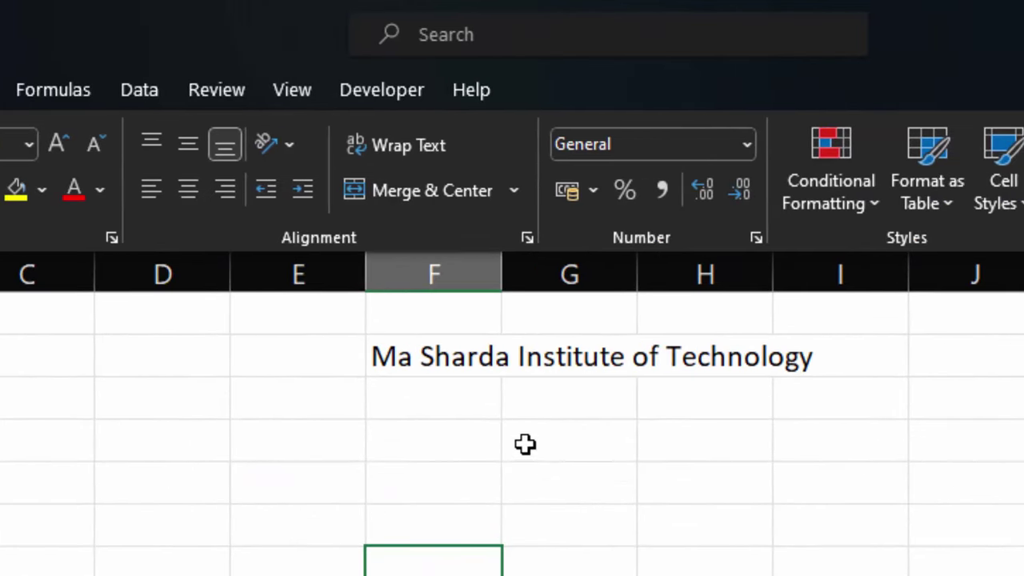
pyautogui.click(525, 445)
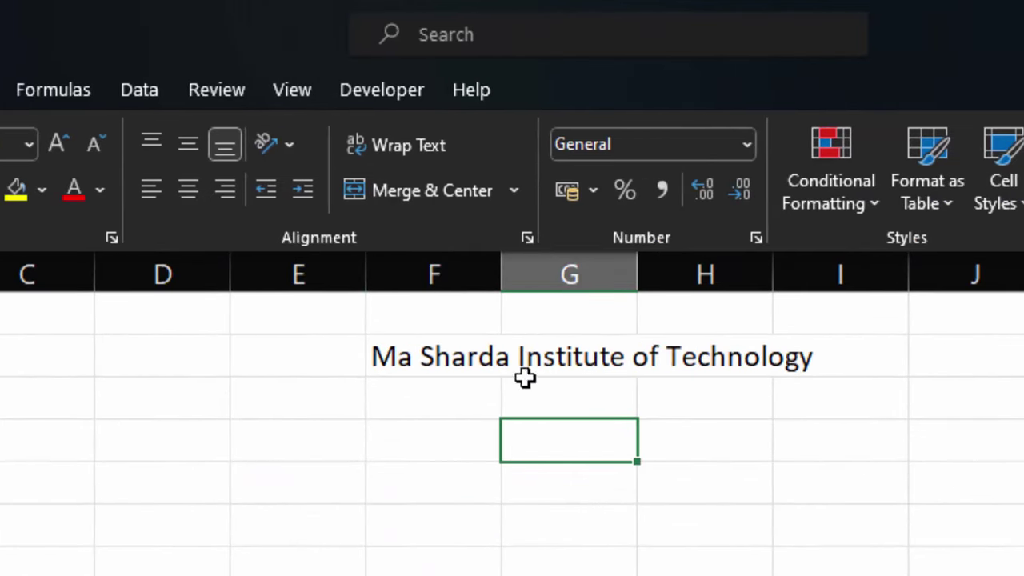
pyautogui.click(472, 370)
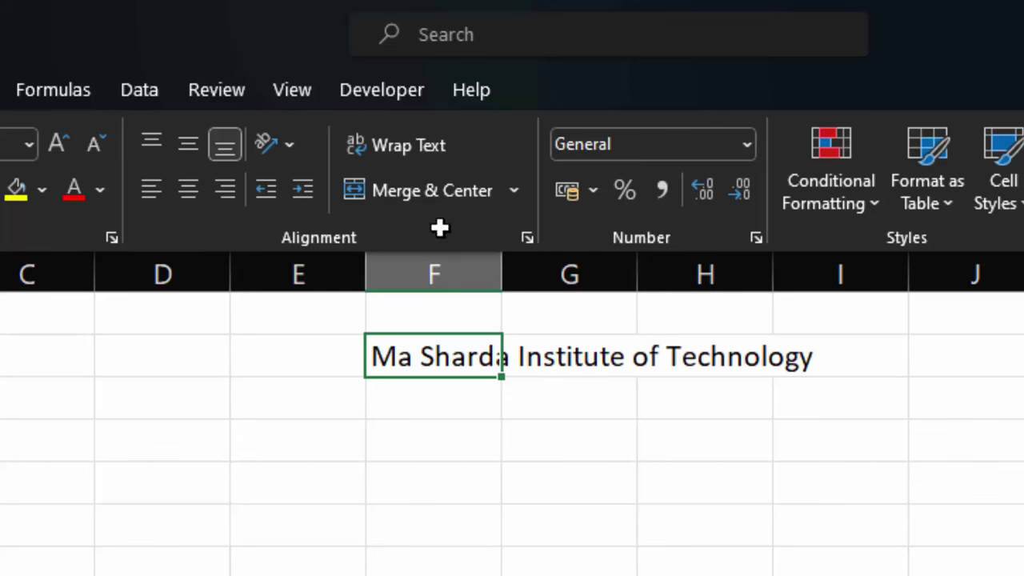
# Search the Start menu for 'ope' and launch OpenOffice Calc
pyautogui.press('super')
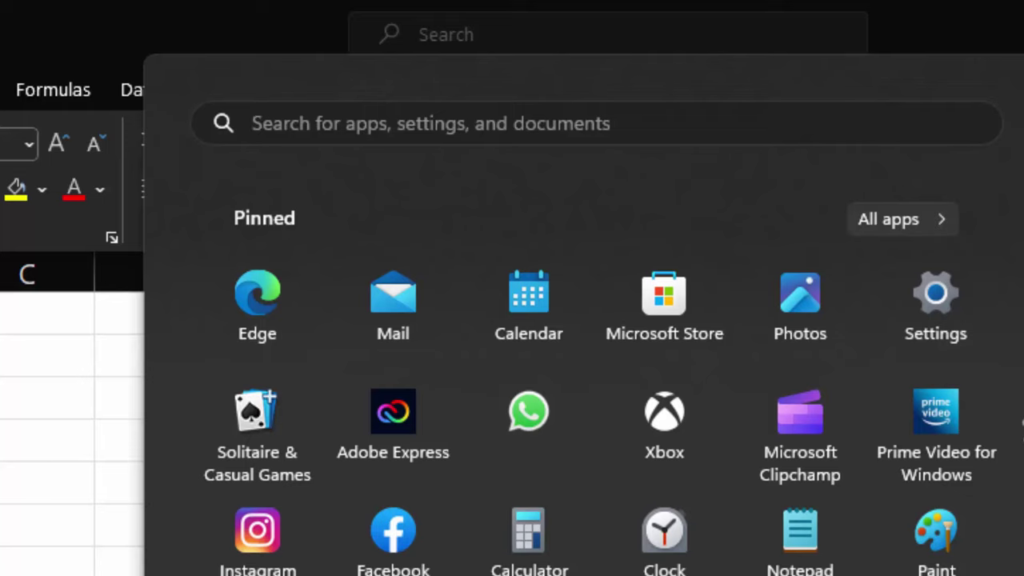
pyautogui.write('ope')
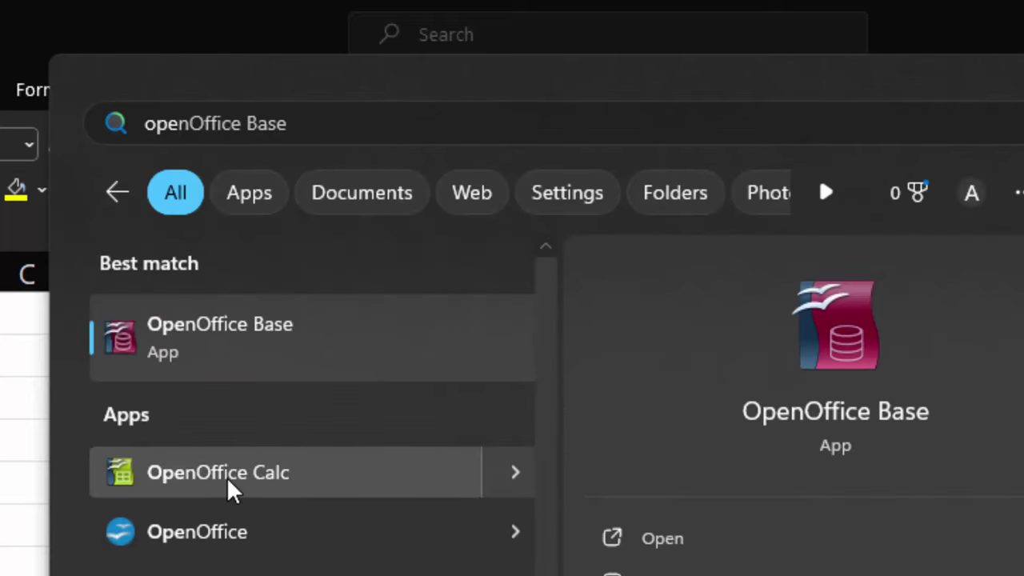
pyautogui.click(300, 483)
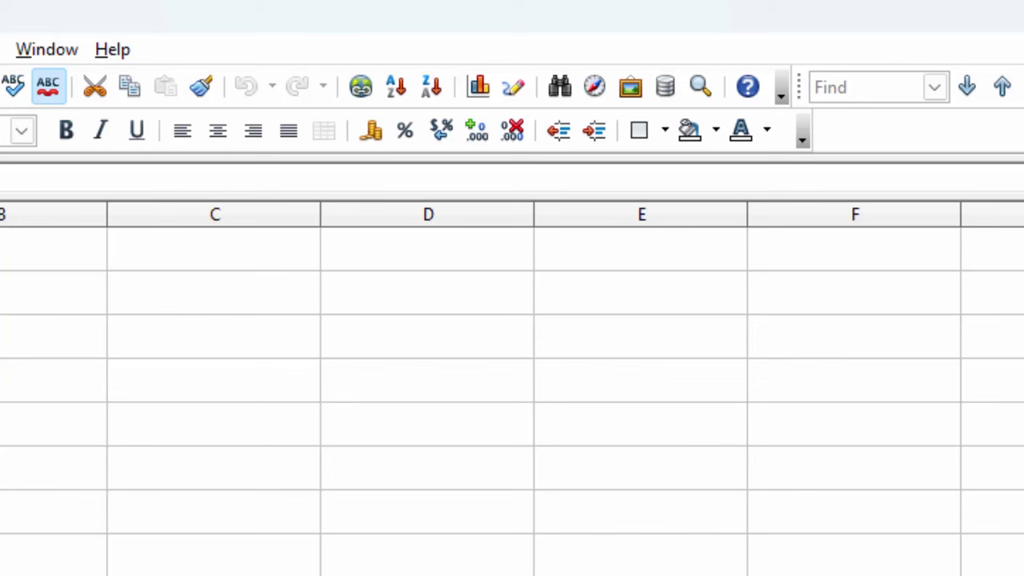
# Type a person's full name into a column C cell and widen column C to about 3.36 cm
pyautogui.click(161, 307)
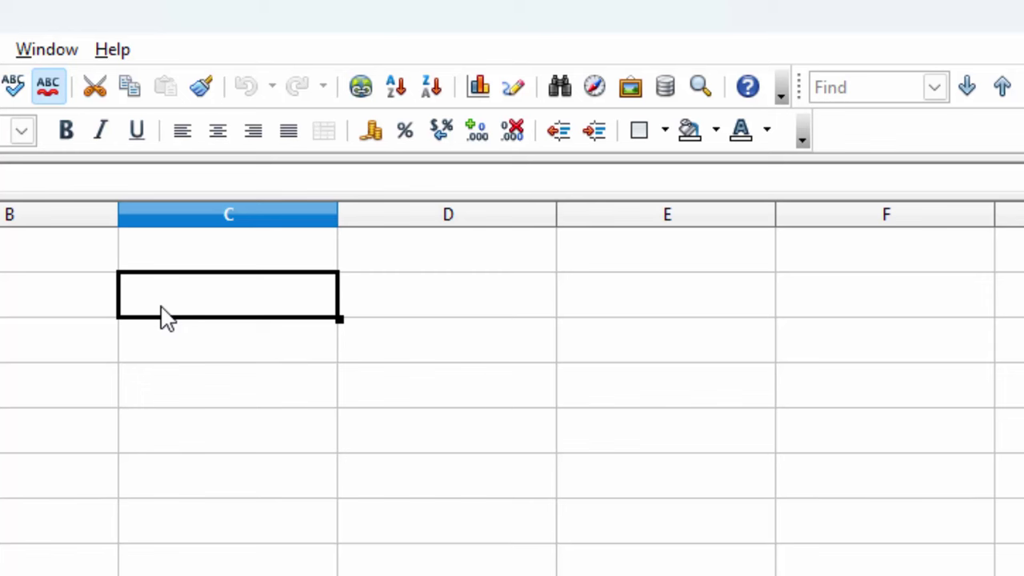
pyautogui.write('Suraj ')
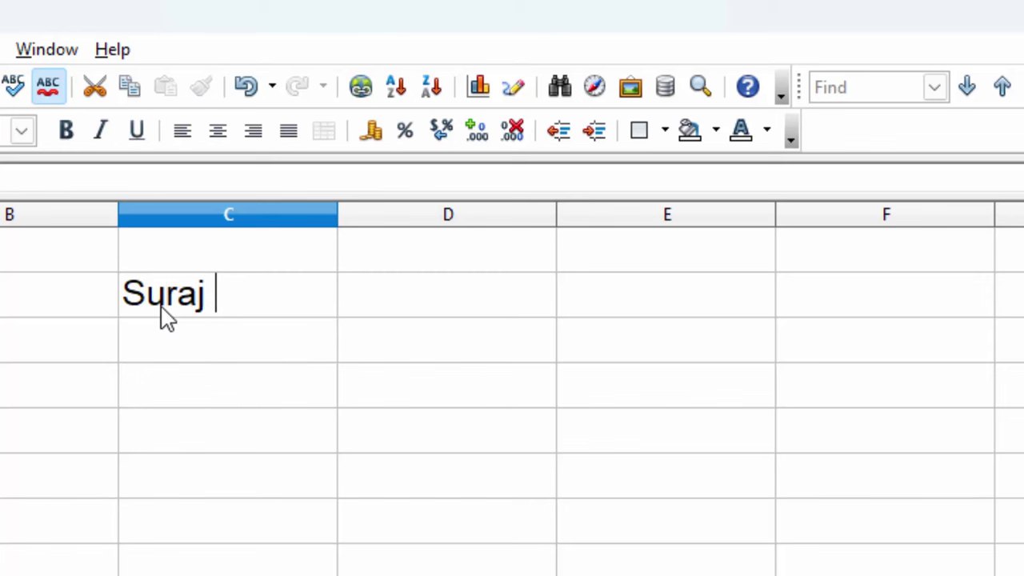
pyautogui.write('kumar ')
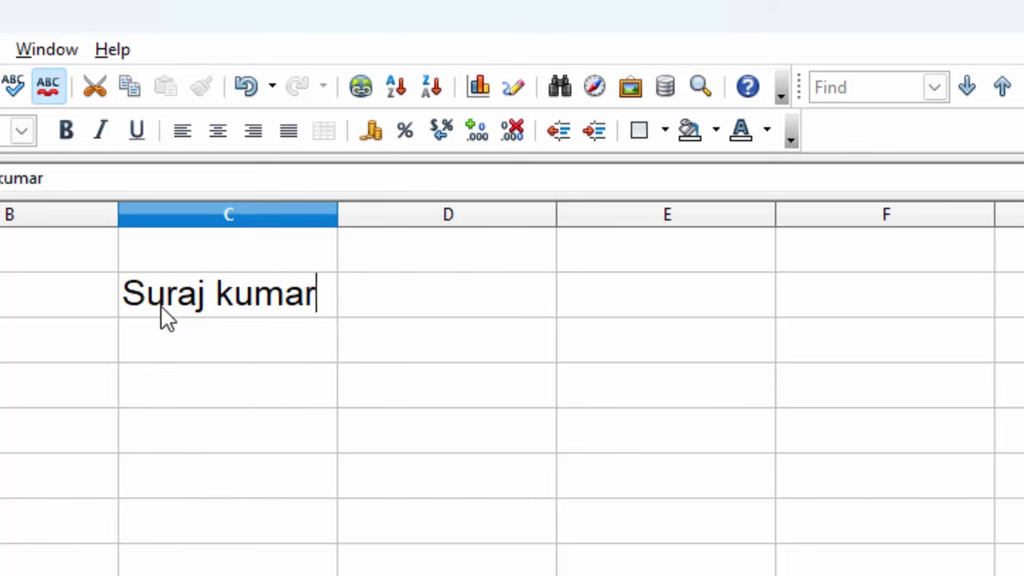
pyautogui.write('tiwa')
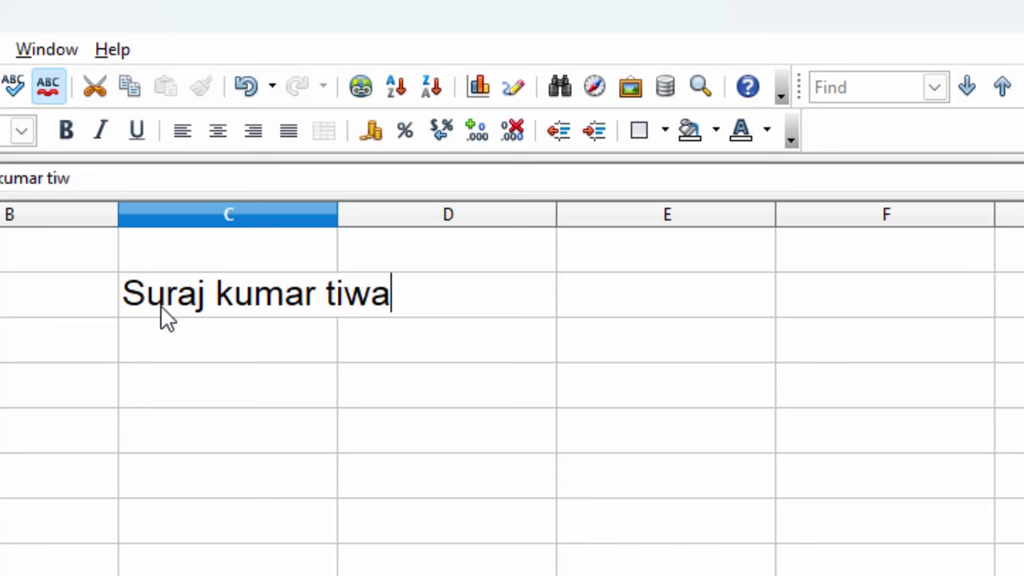
pyautogui.write('ri')
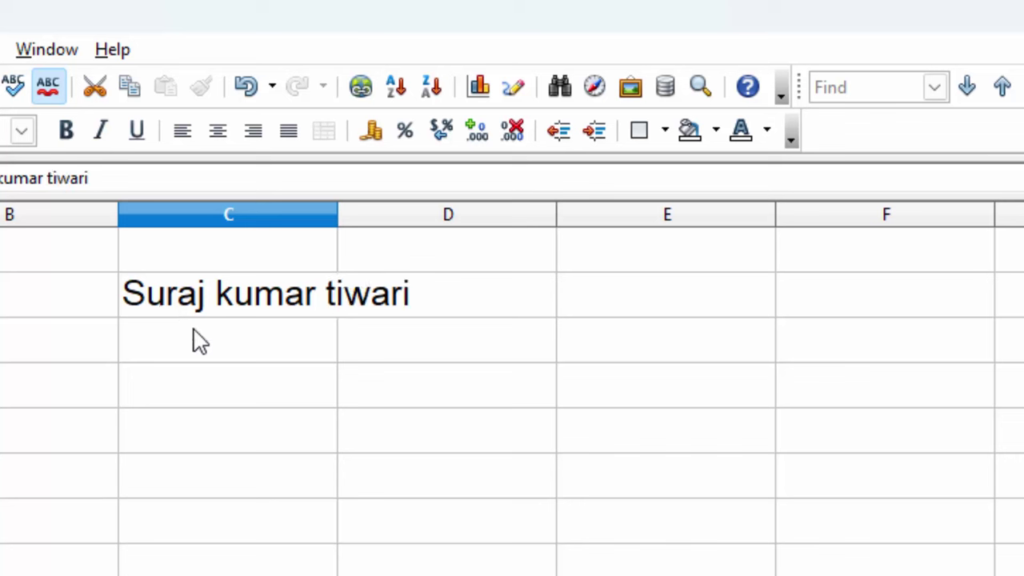
pyautogui.press('Return')
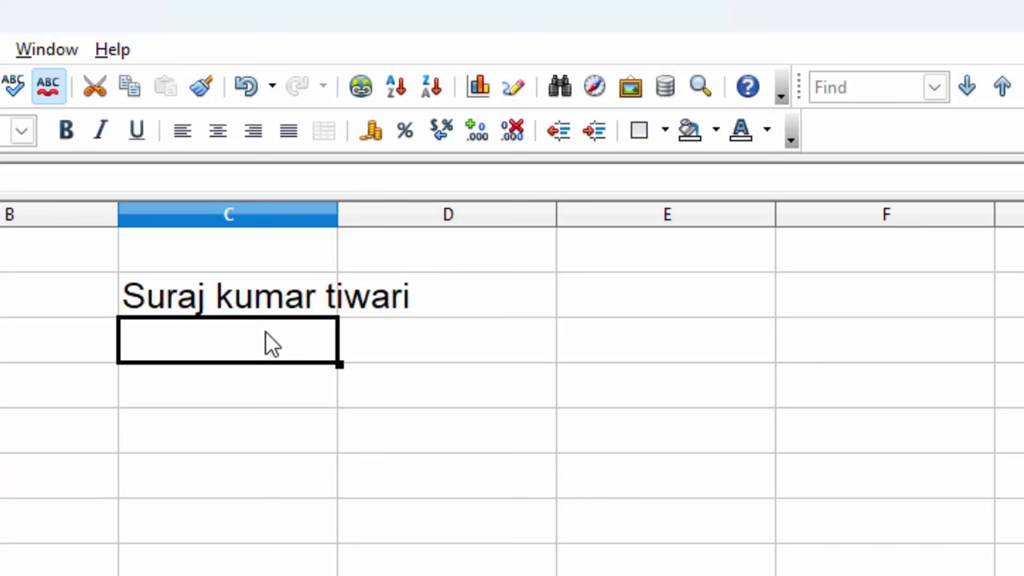
pyautogui.moveTo(341, 218); pyautogui.dragTo(340, 217)
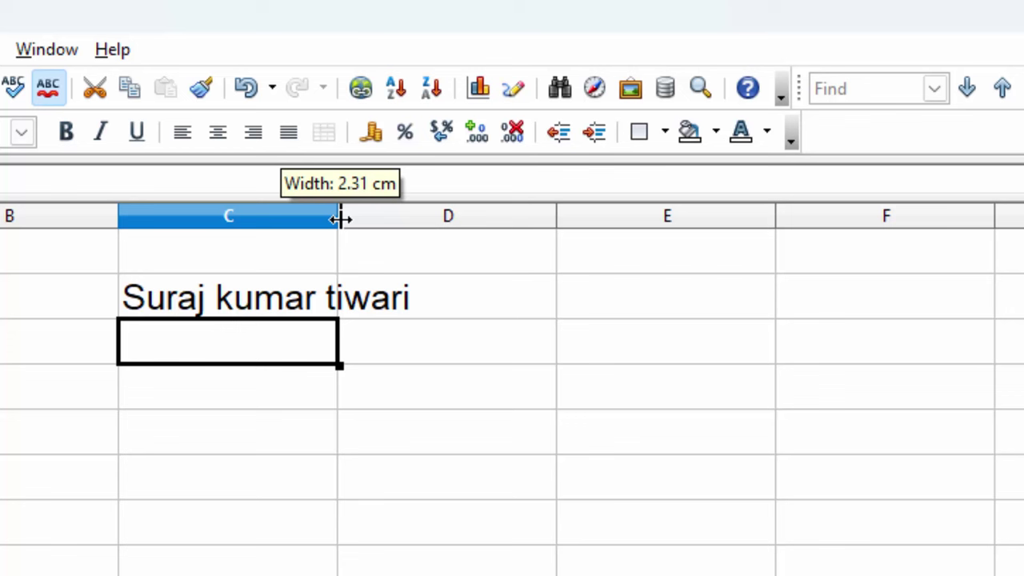
pyautogui.moveTo(340, 218); pyautogui.dragTo(448, 257)
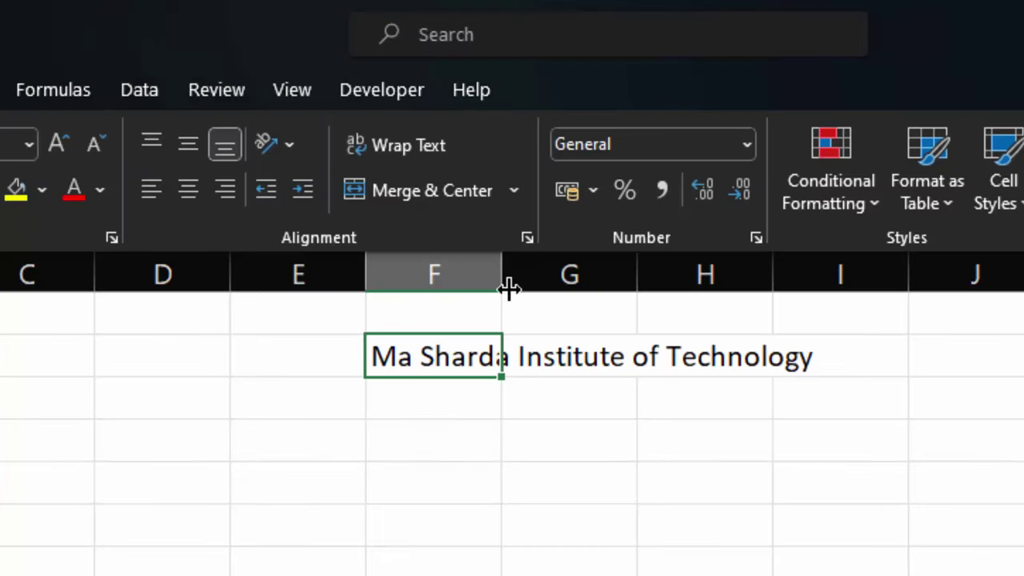
# Resize column F, then AutoFit it to the F2 heading with Alt+H+O+I
pyautogui.moveTo(506, 277); pyautogui.dragTo(862, 391)
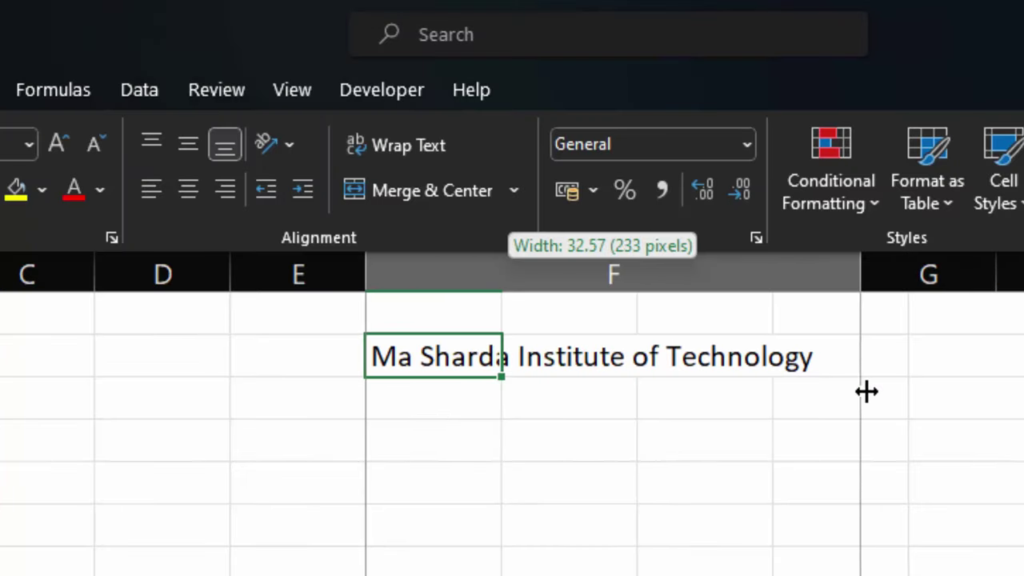
pyautogui.moveTo(862, 272)
pyautogui.mouseDown()
pyautogui.moveTo(637, 327)
pyautogui.moveTo(608, 345)
pyautogui.mouseUp()
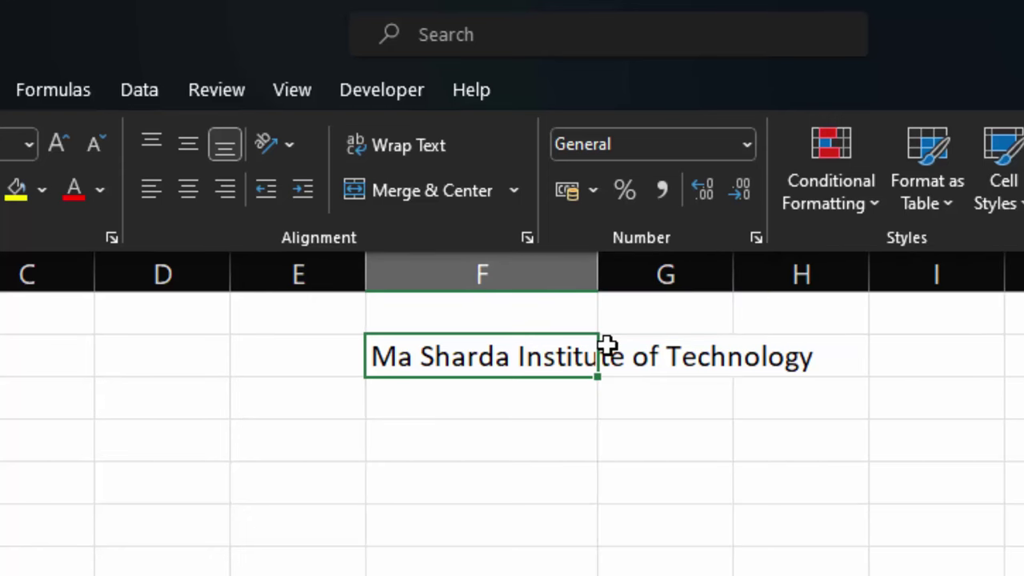
pyautogui.press('alt')
pyautogui.press('h')
pyautogui.press('o')
pyautogui.press('i')
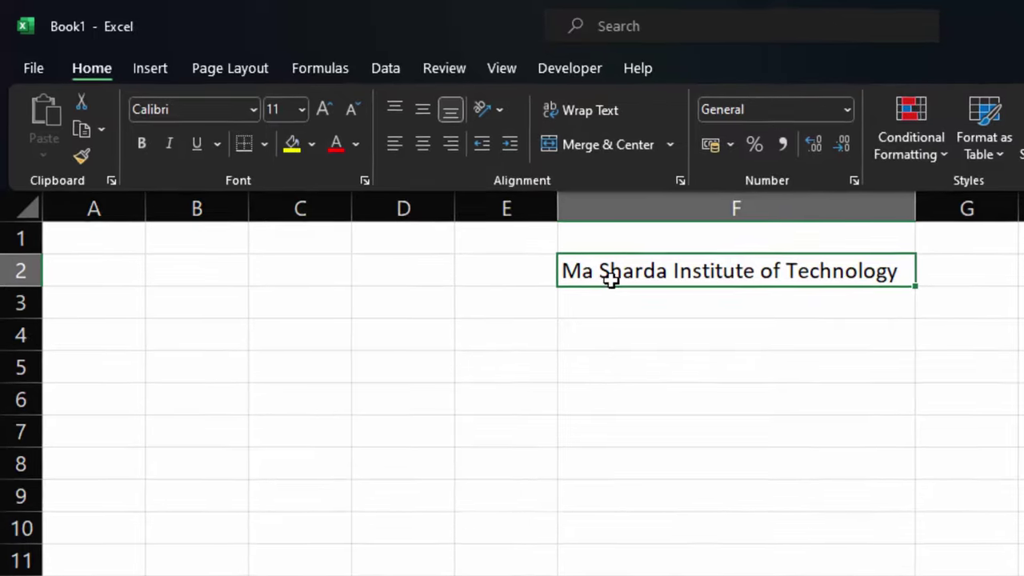
pyautogui.click(826, 496)
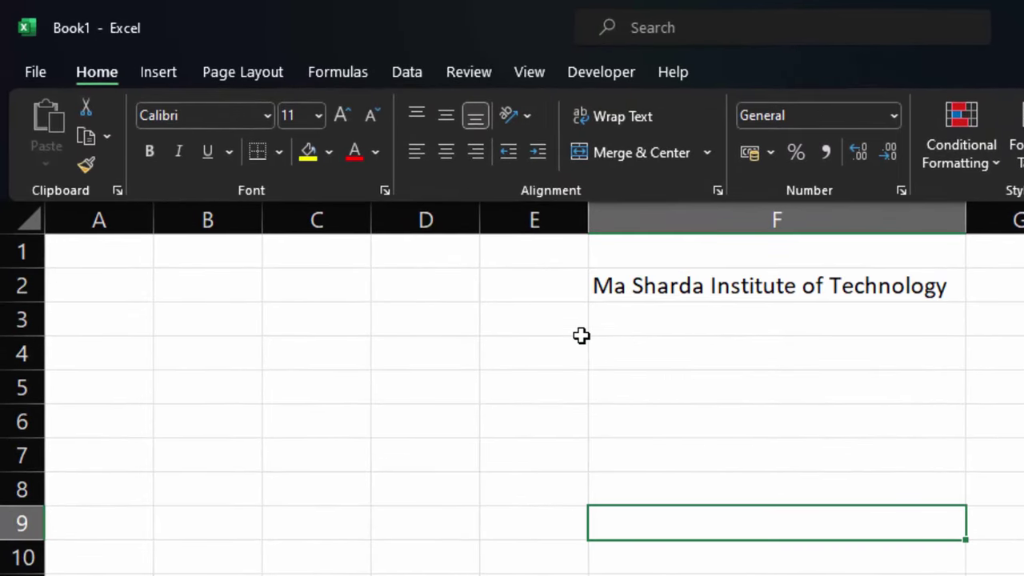
pyautogui.click(690, 288)
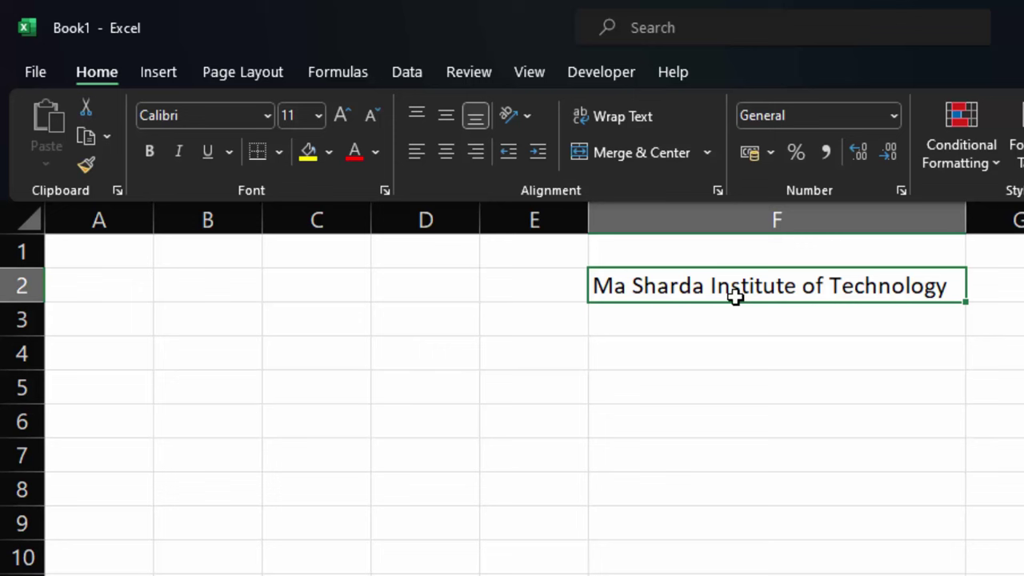
# Apply bold, italic and underline to the F2 heading
pyautogui.hotkey('ctrl', 'b')
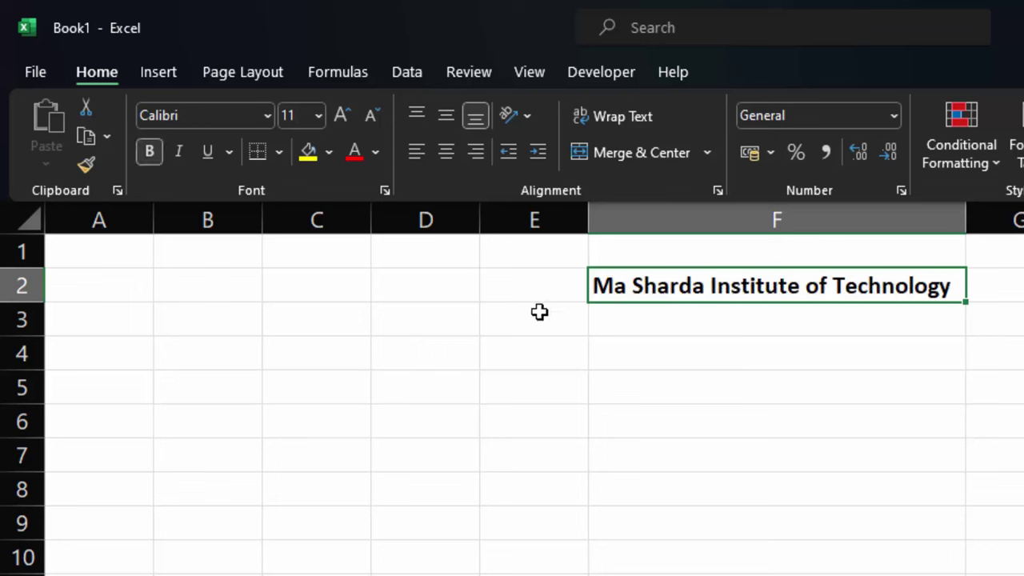
pyautogui.click(151, 152)
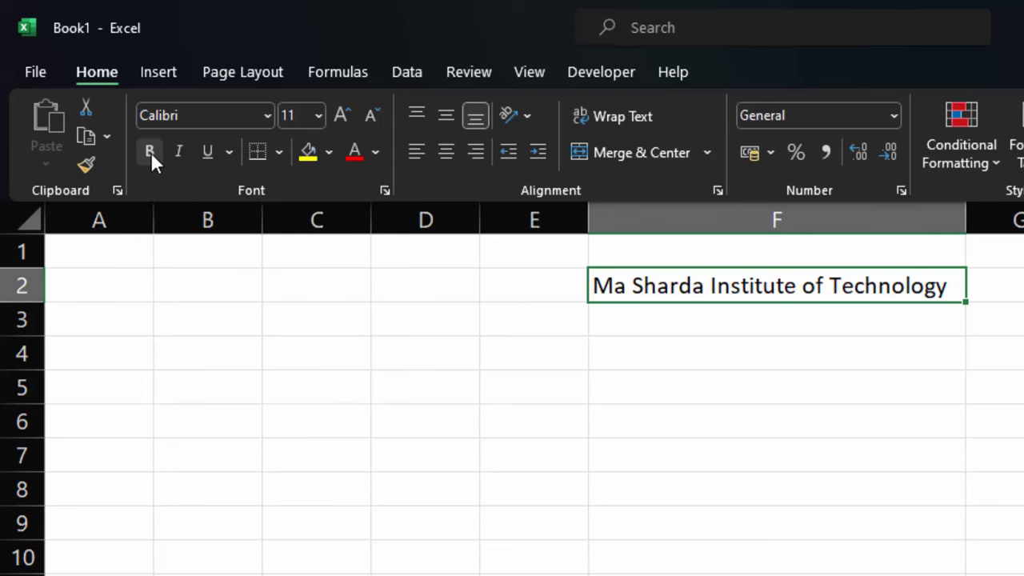
pyautogui.click(150, 152)
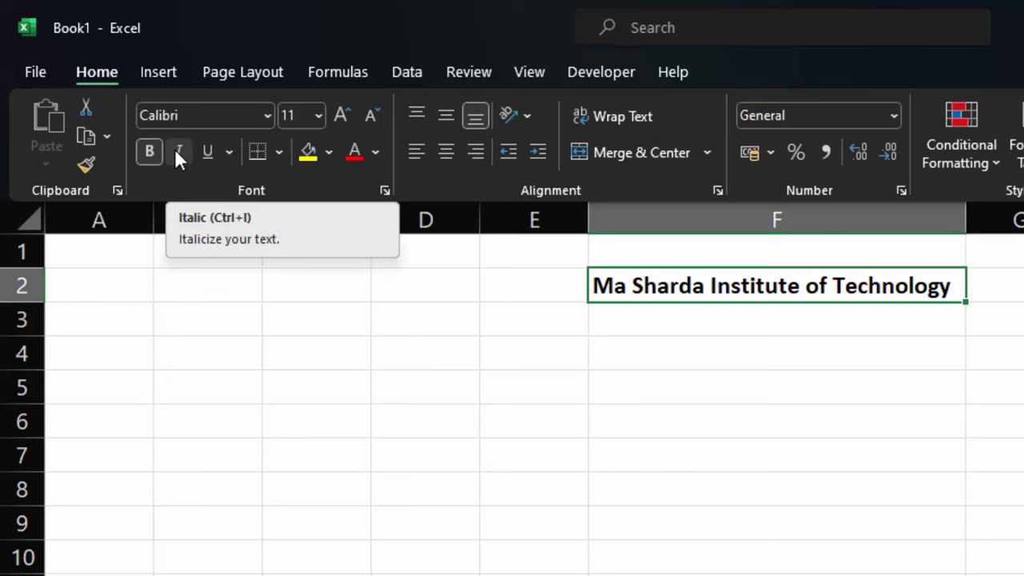
pyautogui.click(174, 149)
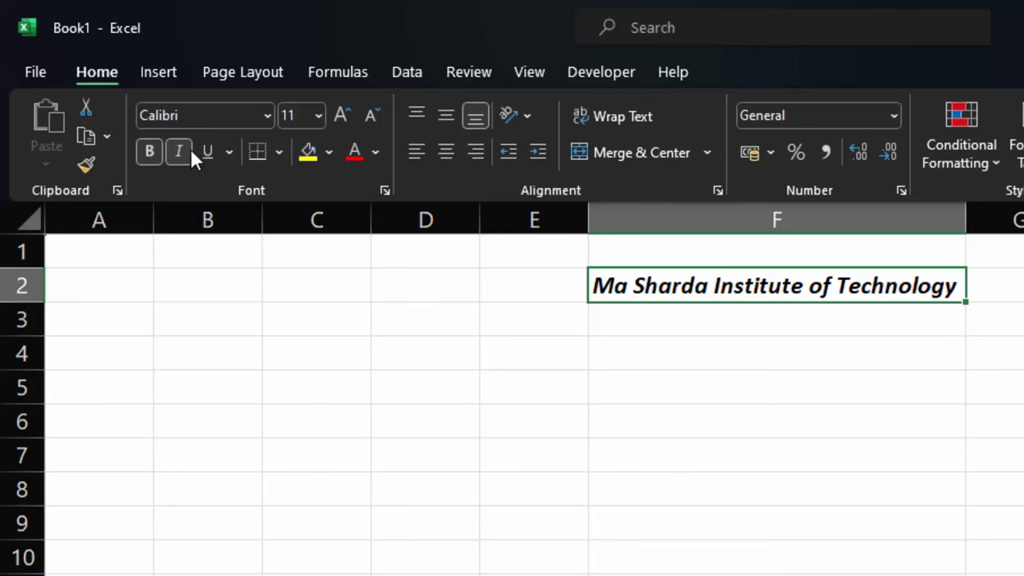
pyautogui.click(210, 150)
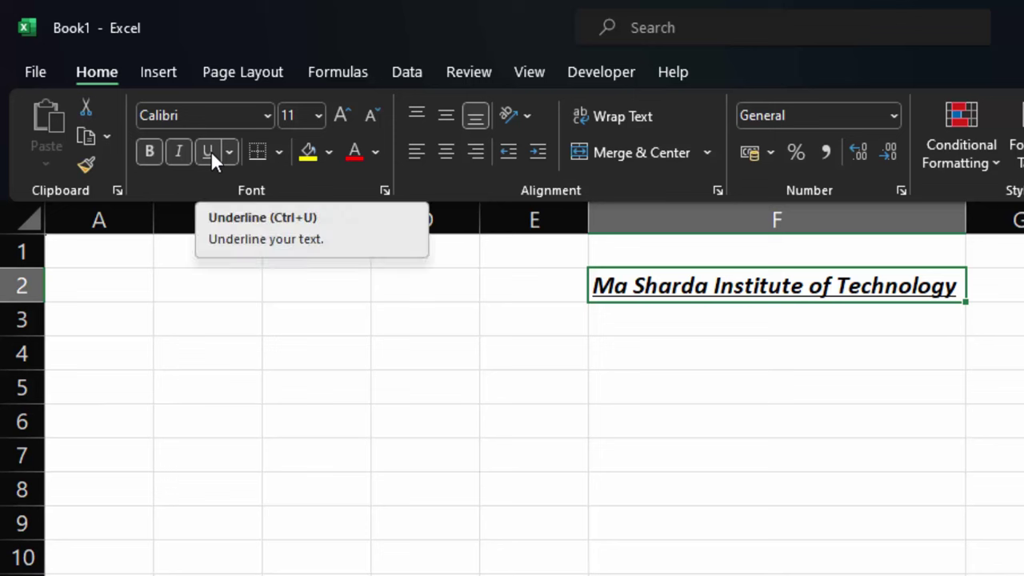
# Type 'Computer' into cell C2, then reselect the heading cell F2
pyautogui.click(294, 274)
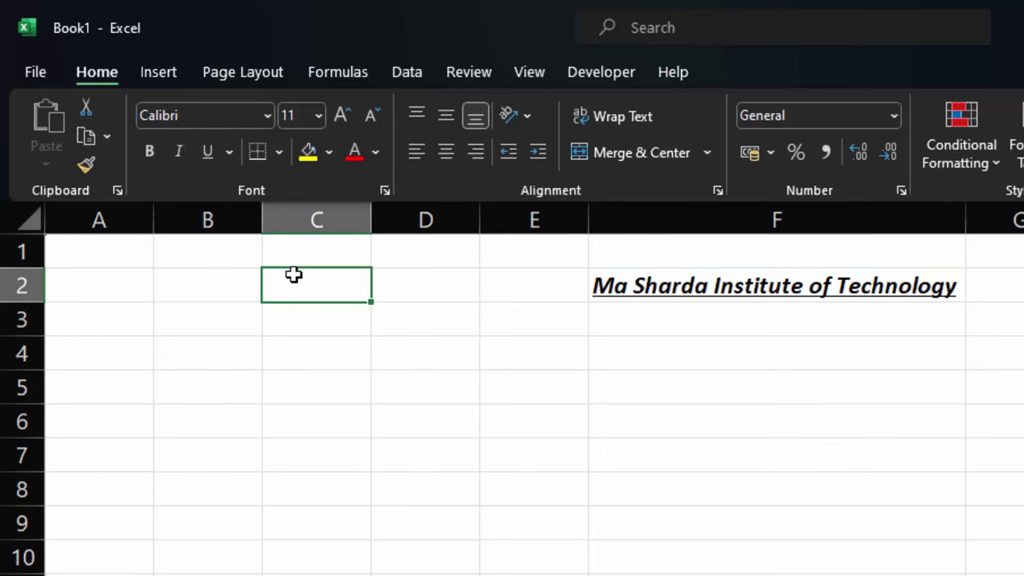
pyautogui.write('C')
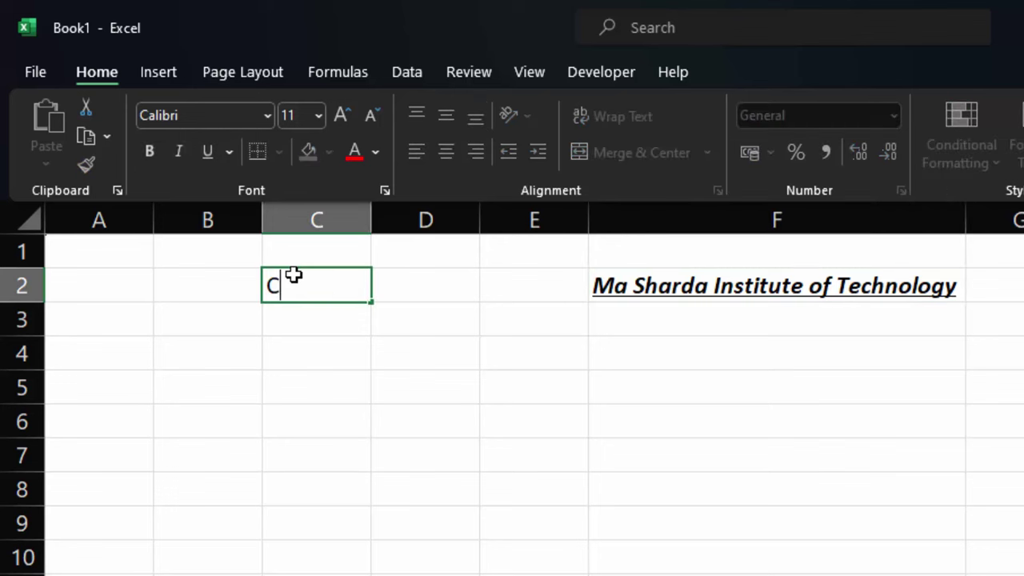
pyautogui.write('ompute')
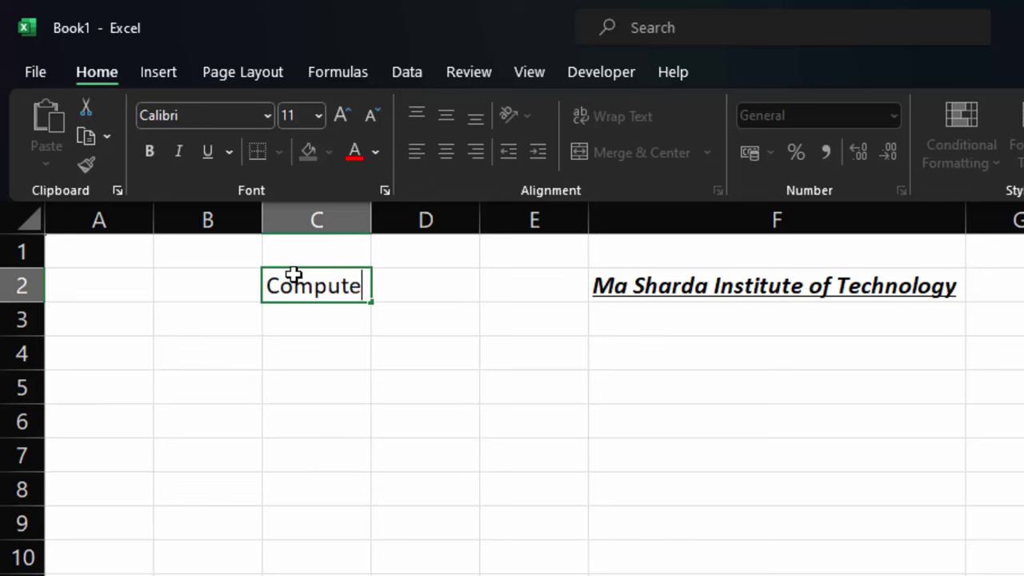
pyautogui.write('r')
pyautogui.press('Return')
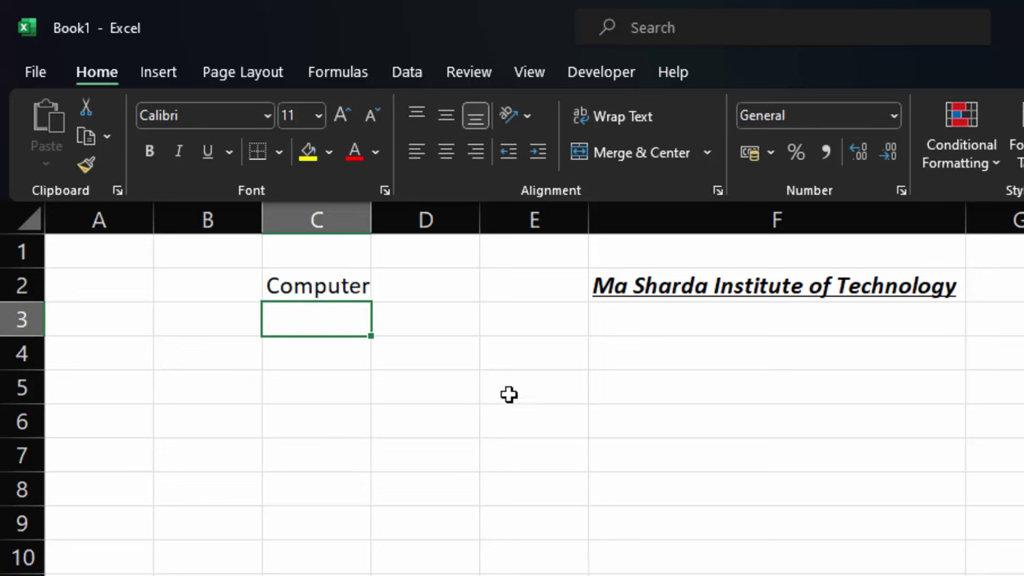
pyautogui.click(459, 394)
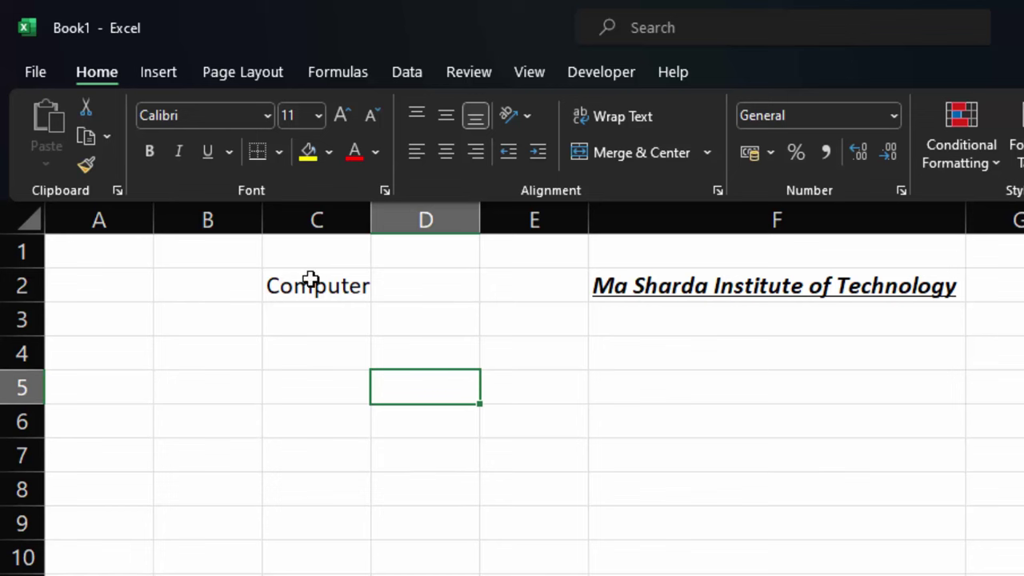
pyautogui.click(688, 286)
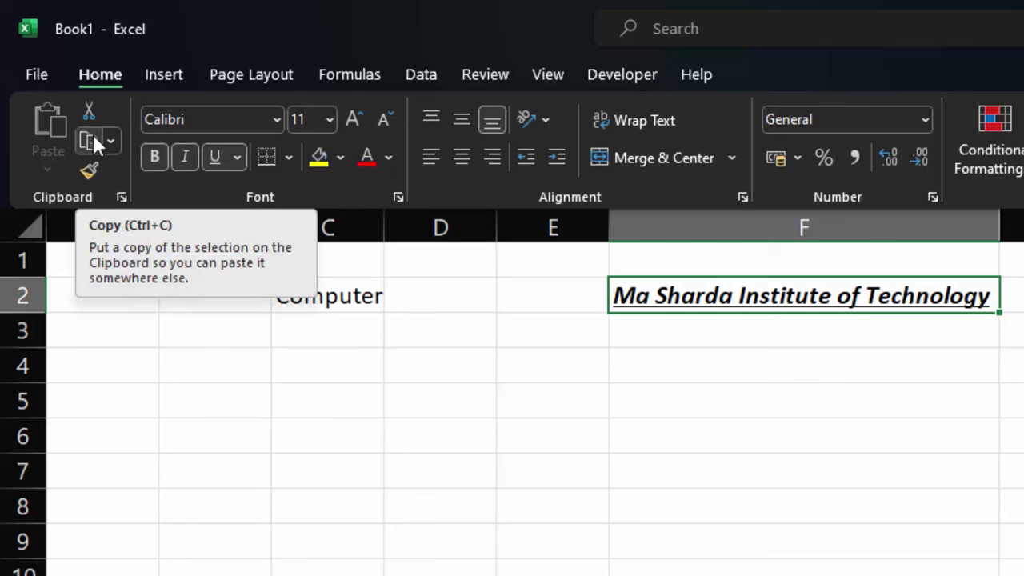
# Cut 'Computer' from C2 and paste it into D4
pyautogui.click(309, 298)
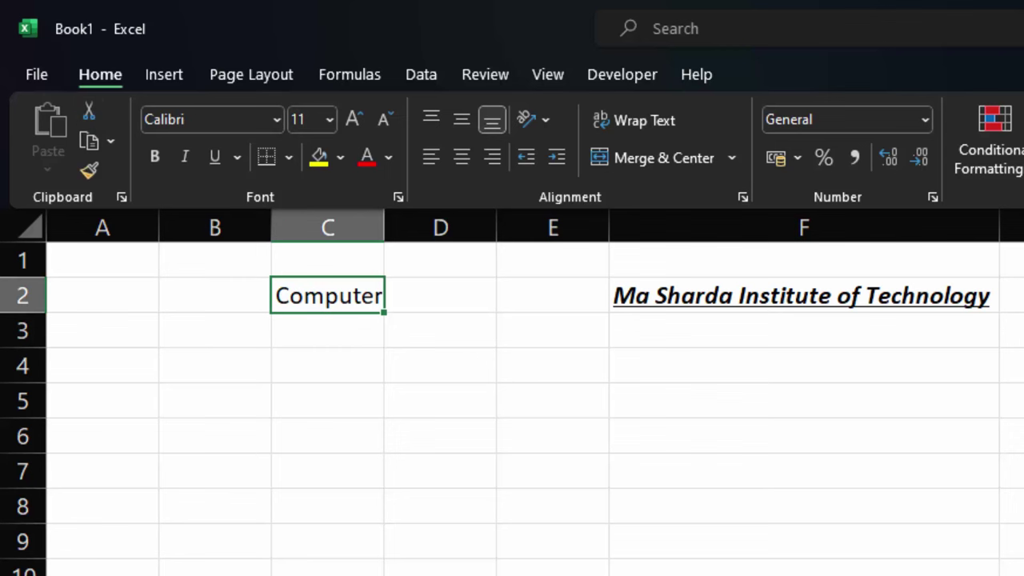
pyautogui.hotkey('ctrl', 'c')
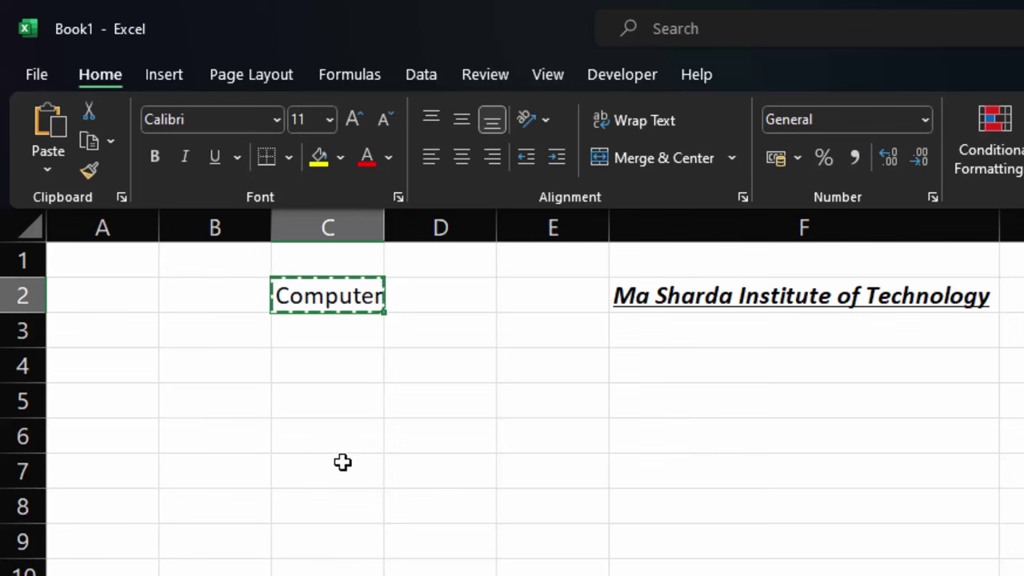
pyautogui.click(430, 365)
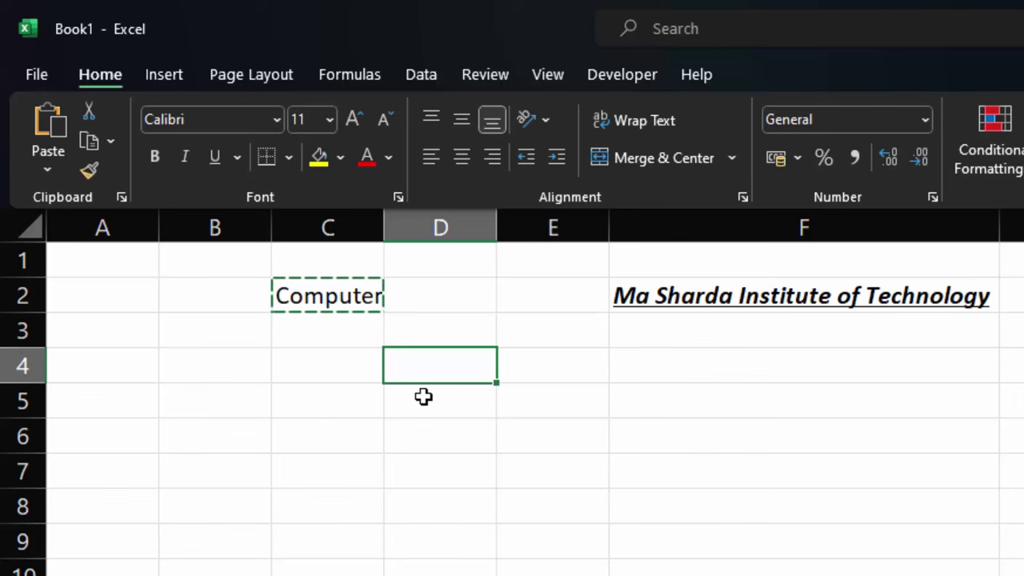
pyautogui.click(49, 122)
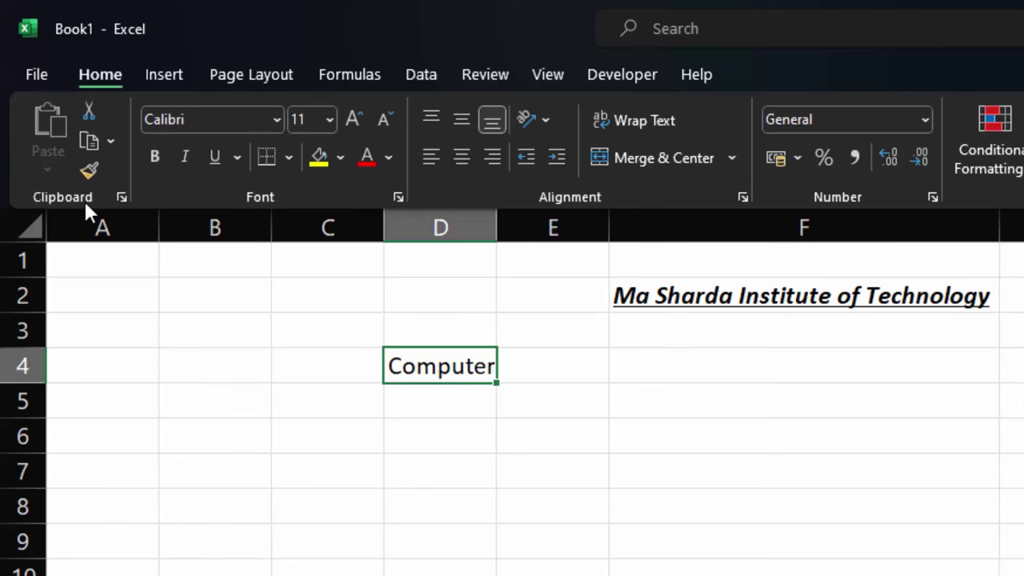
pyautogui.click(87, 136)
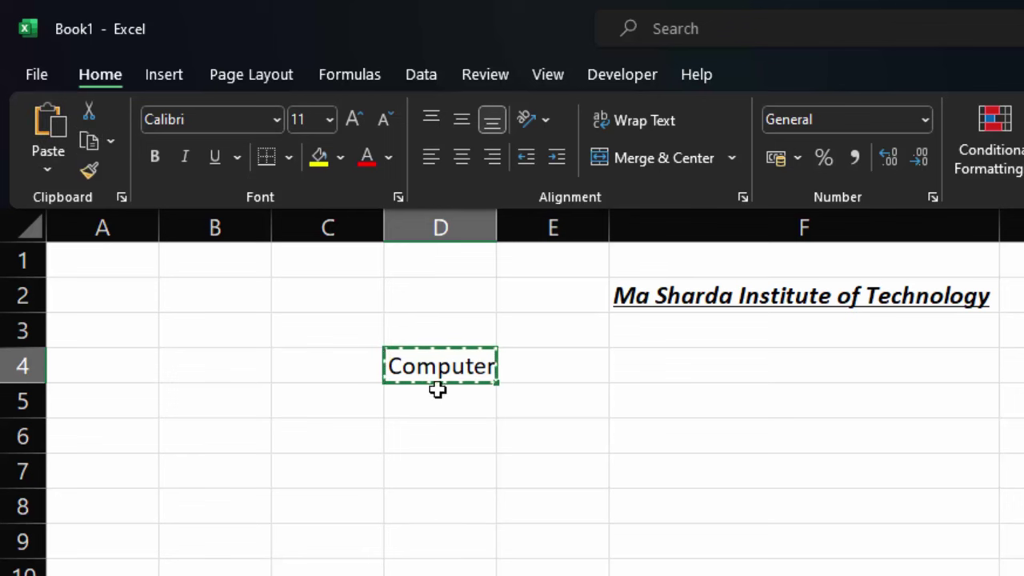
pyautogui.click(448, 469)
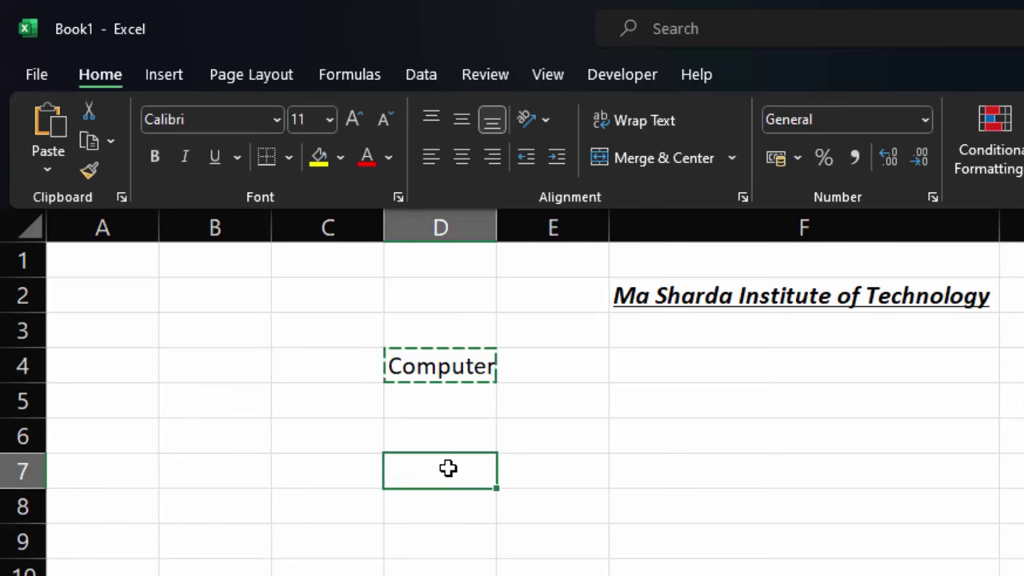
pyautogui.hotkey('ctrl', 'v')
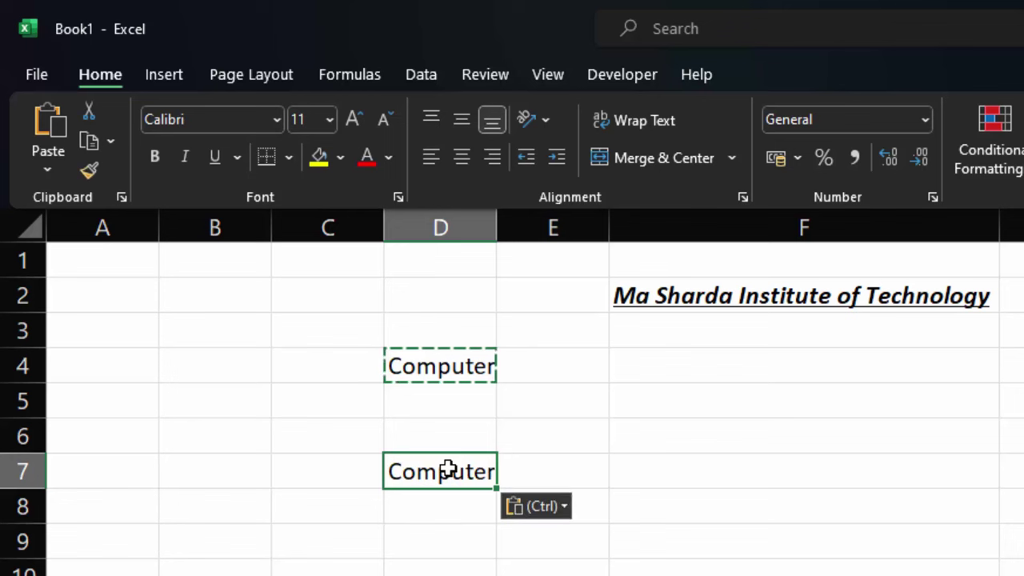
pyautogui.click(580, 480)
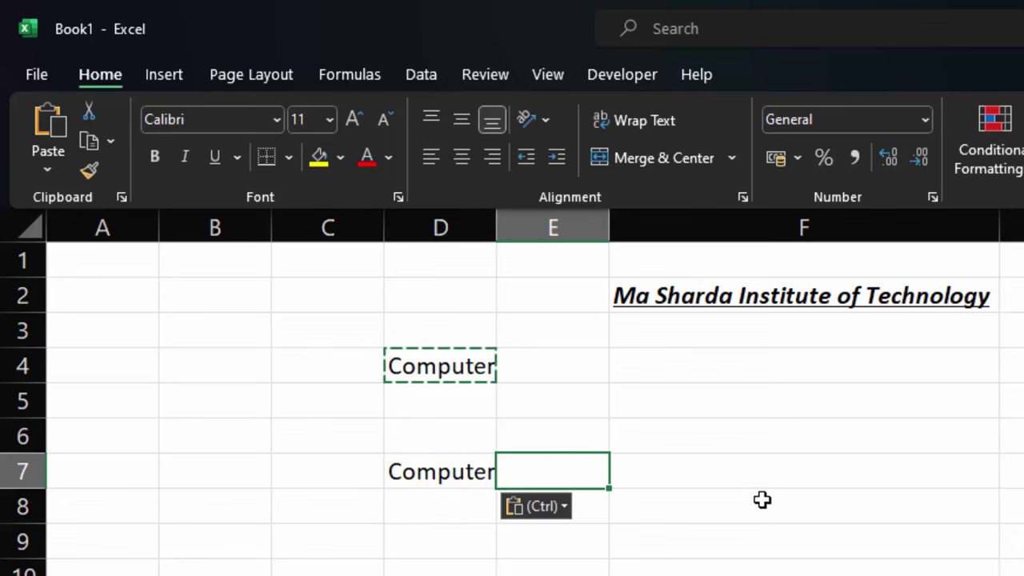
pyautogui.click(667, 362)
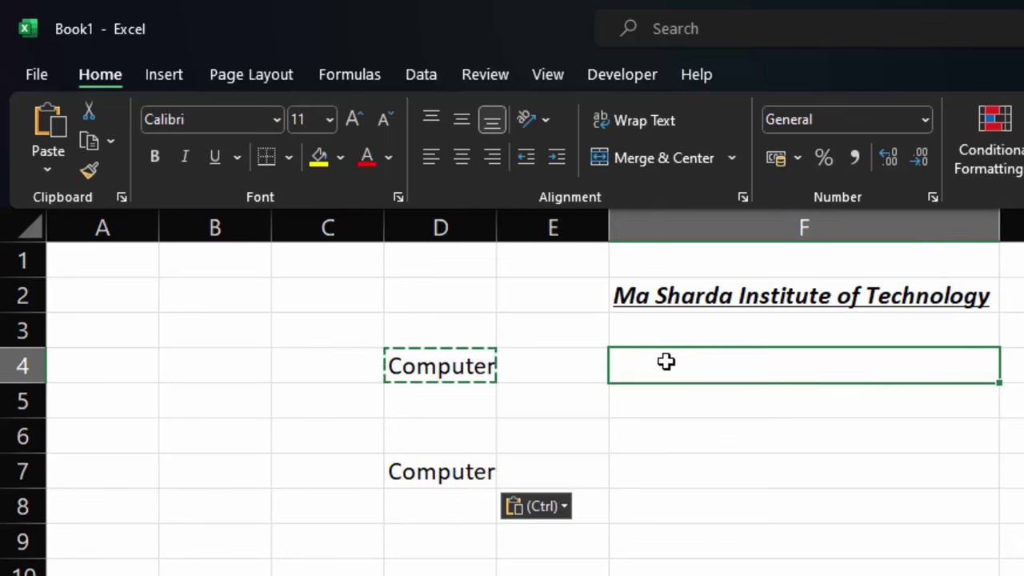
pyautogui.hotkey('ctrl', 'v')
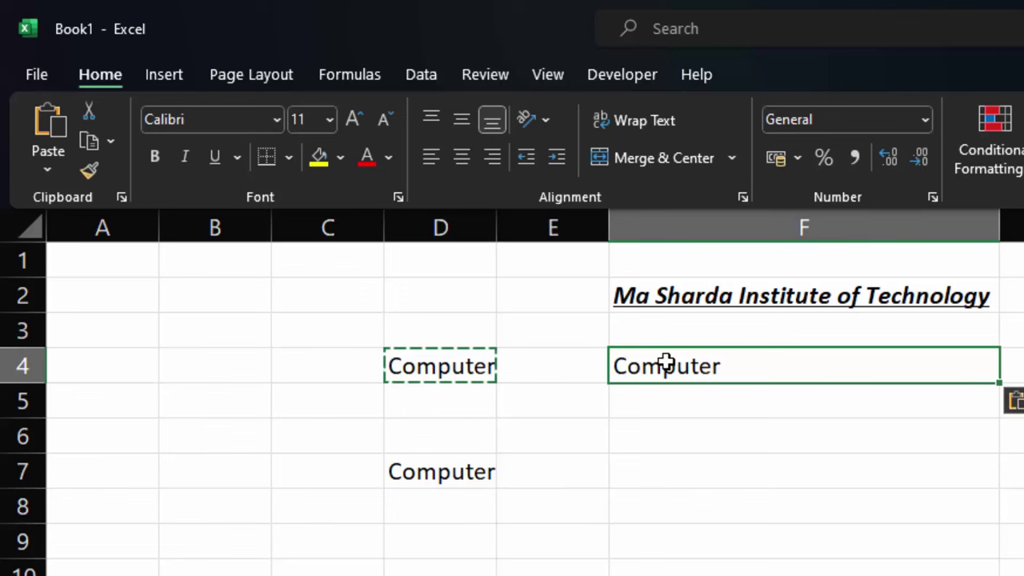
pyautogui.click(690, 440)
pyautogui.hotkey('ctrl', 'v')
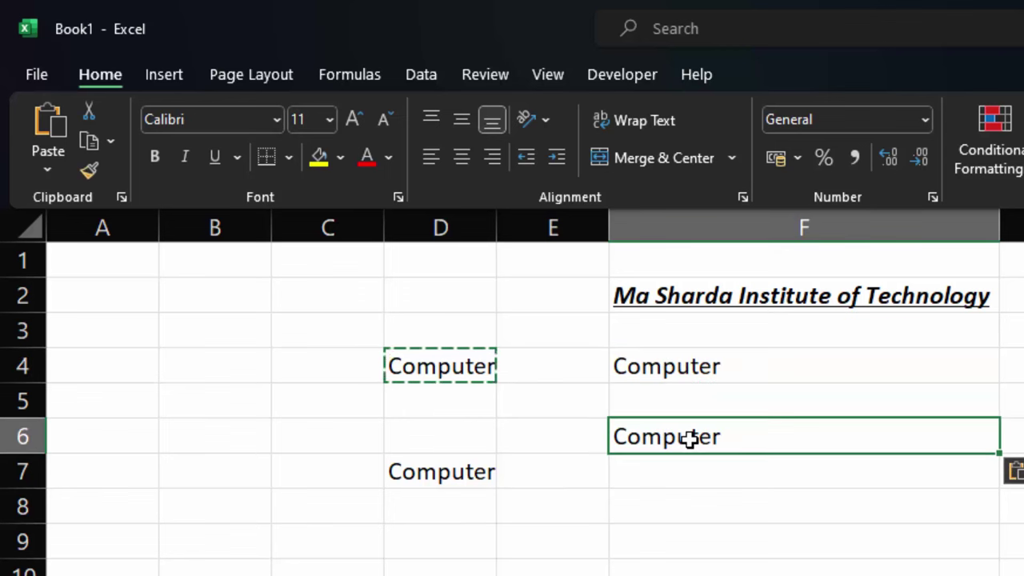
pyautogui.click(211, 479)
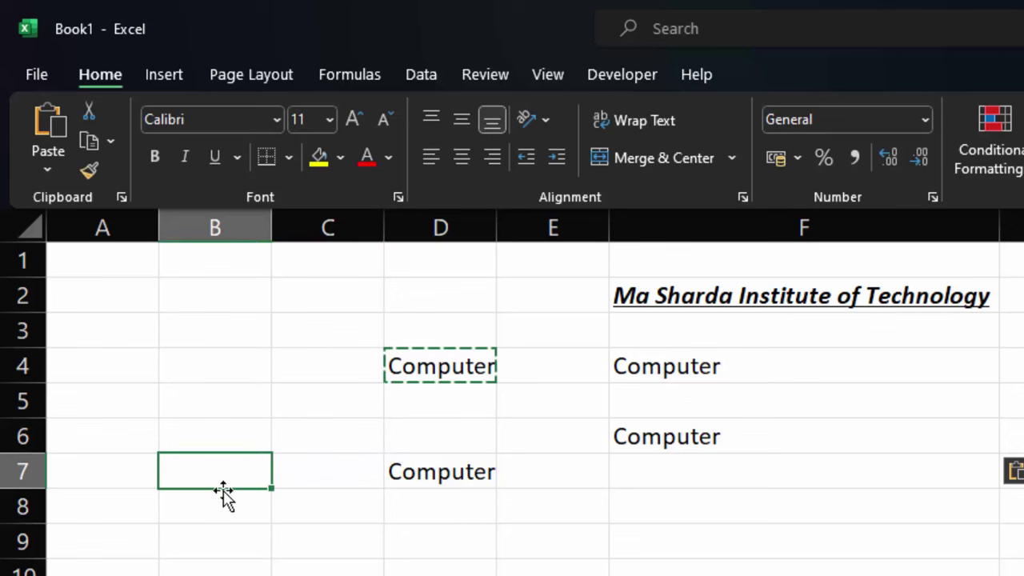
pyautogui.hotkey('ctrl', 'v')
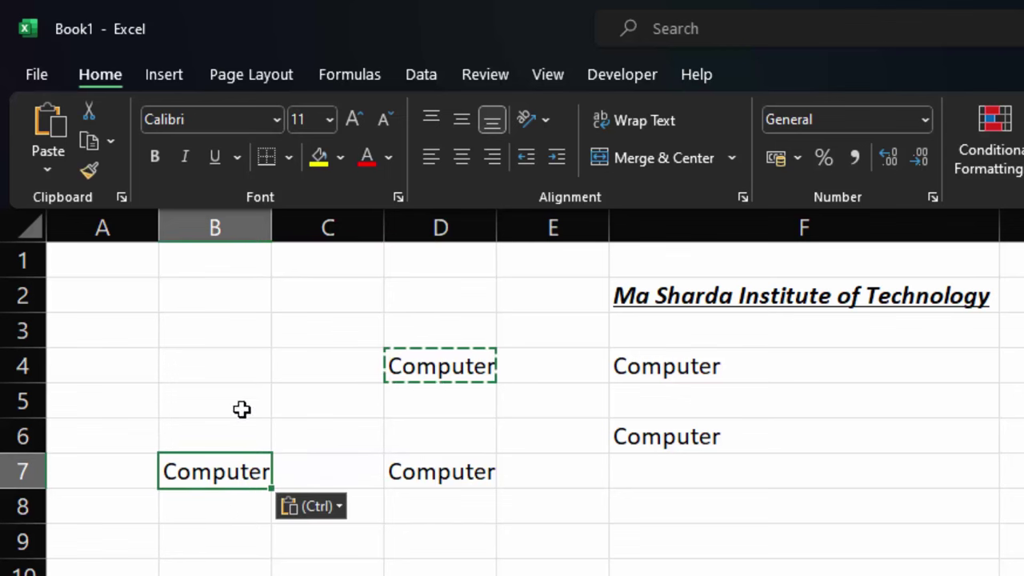
pyautogui.doubleClick(568, 539)
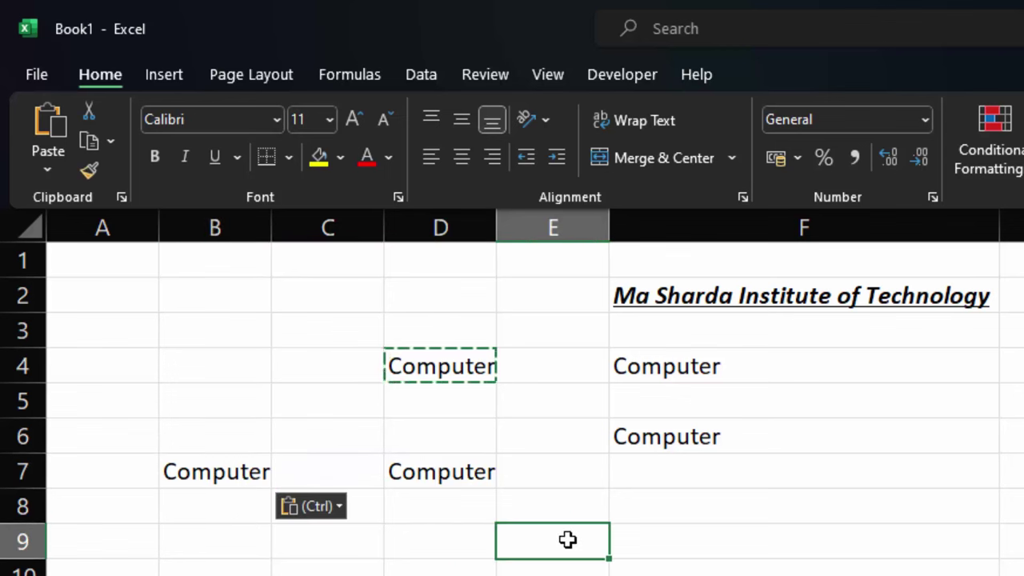
pyautogui.press('Tab')
pyautogui.press('Return')
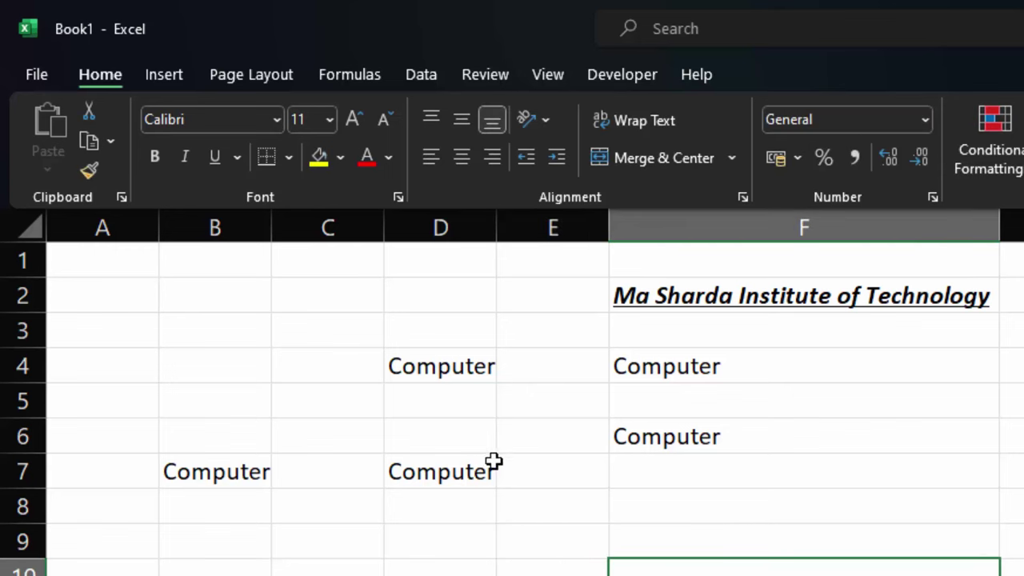
pyautogui.click(1014, 377)
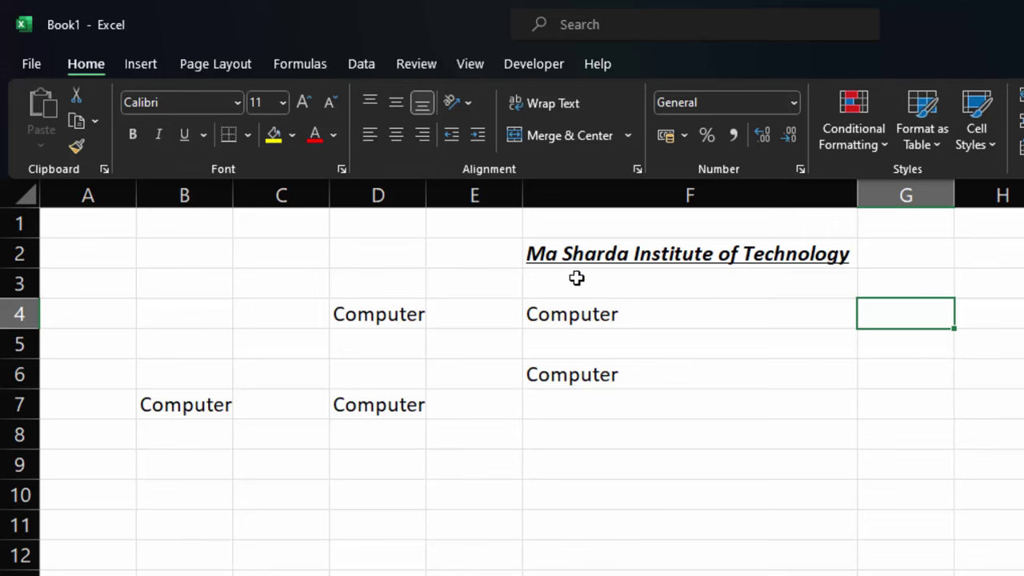
# Copy F2's formatting onto F4 with Format Painter, then select the range B2:F7
pyautogui.click(585, 254)
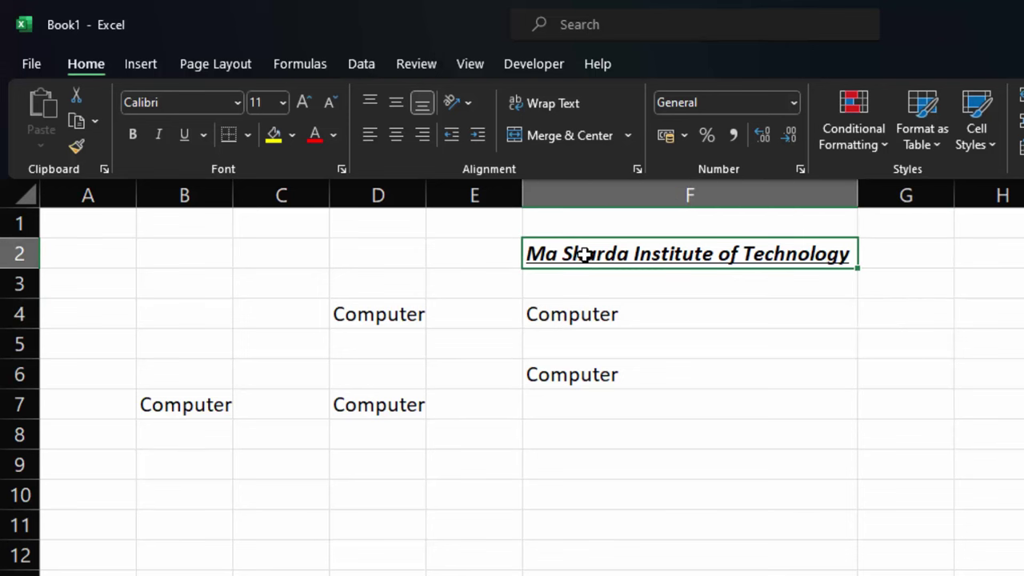
pyautogui.click(77, 146)
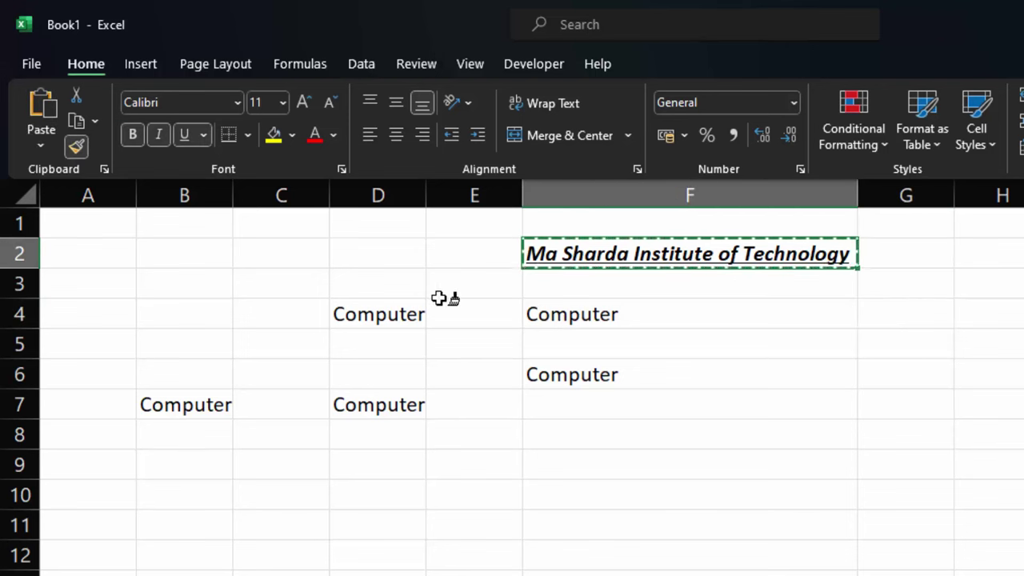
pyautogui.click(557, 316)
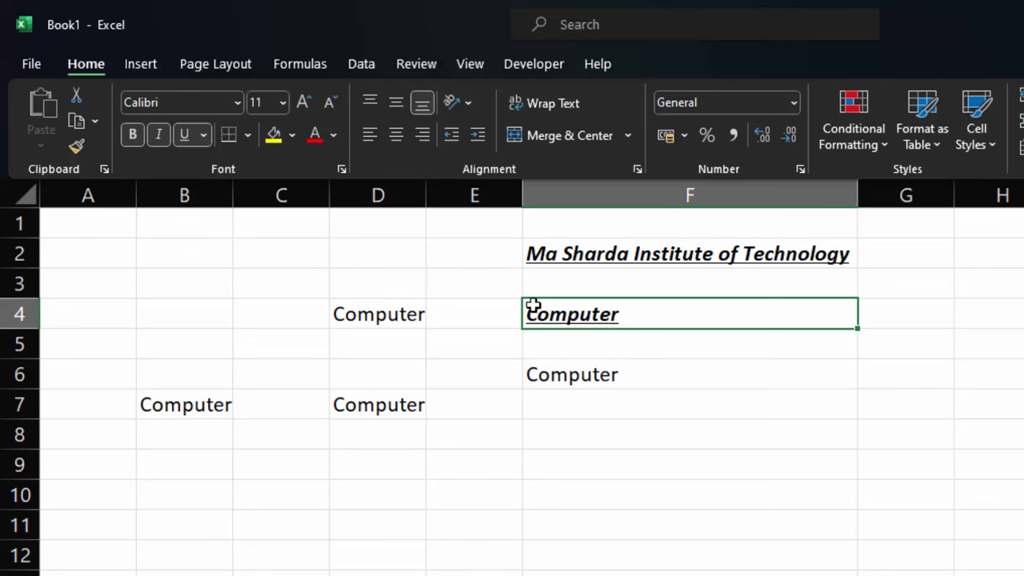
pyautogui.click(212, 256)
pyautogui.moveTo(183, 244)
pyautogui.mouseDown()
pyautogui.moveTo(643, 421)
pyautogui.moveTo(645, 412)
pyautogui.mouseUp()
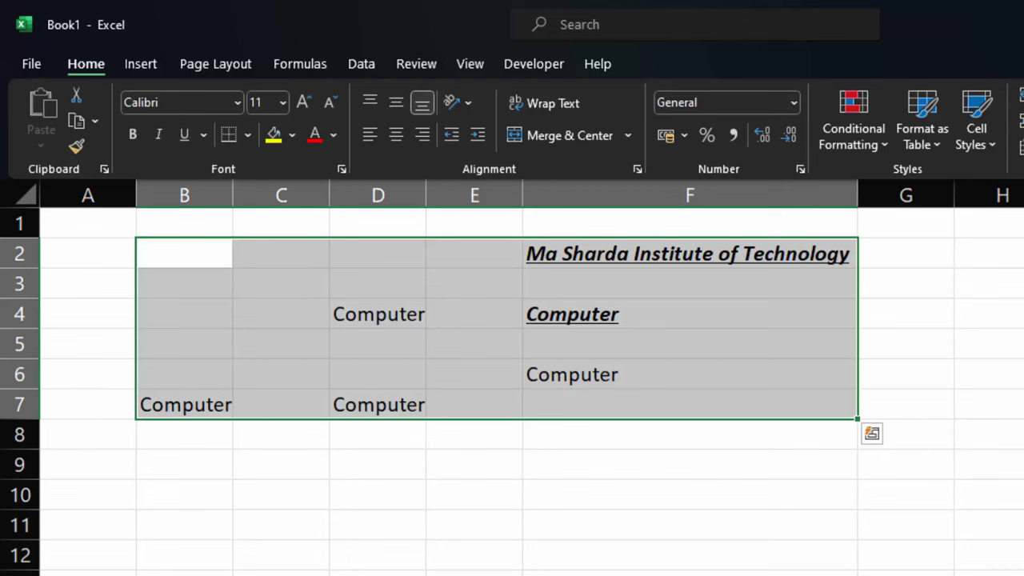
# Try All Borders on B2:F7 with Alt+H+B+A, then undo so the range has no borders
pyautogui.press('alt')
pyautogui.press('h')
pyautogui.press('b')
pyautogui.press('a')
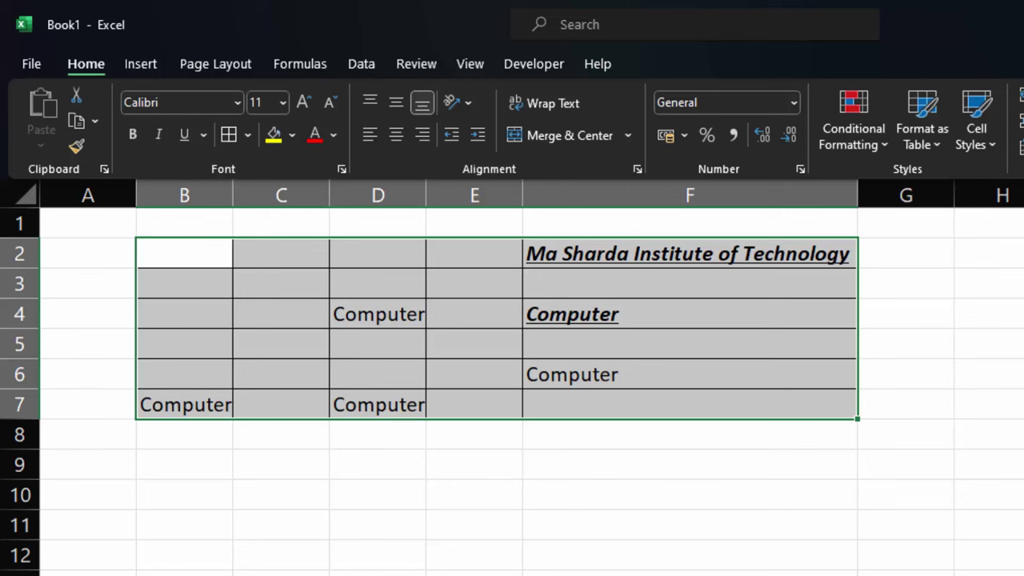
pyautogui.hotkey('ctrl', 'z')
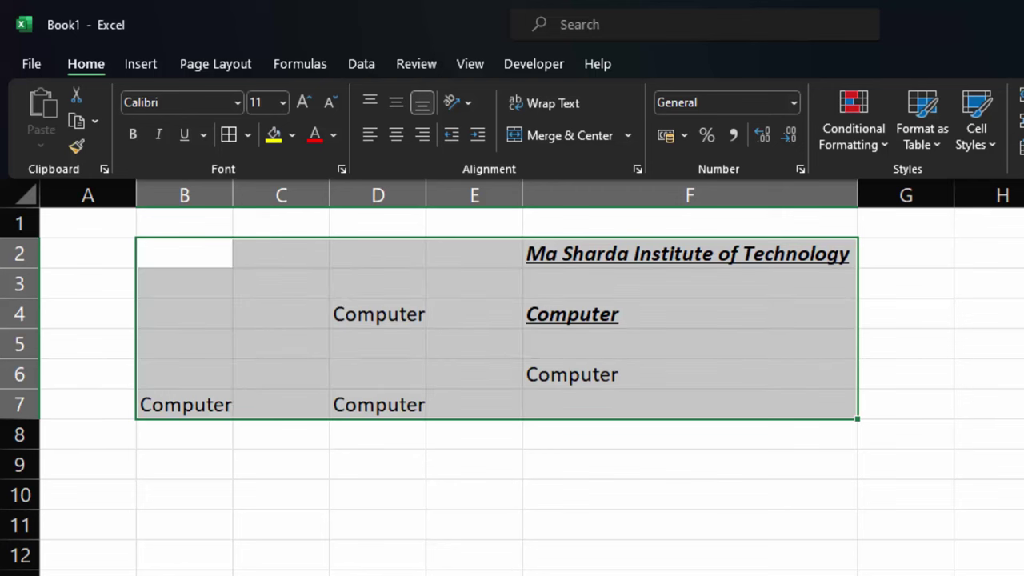
pyautogui.click(248, 136)
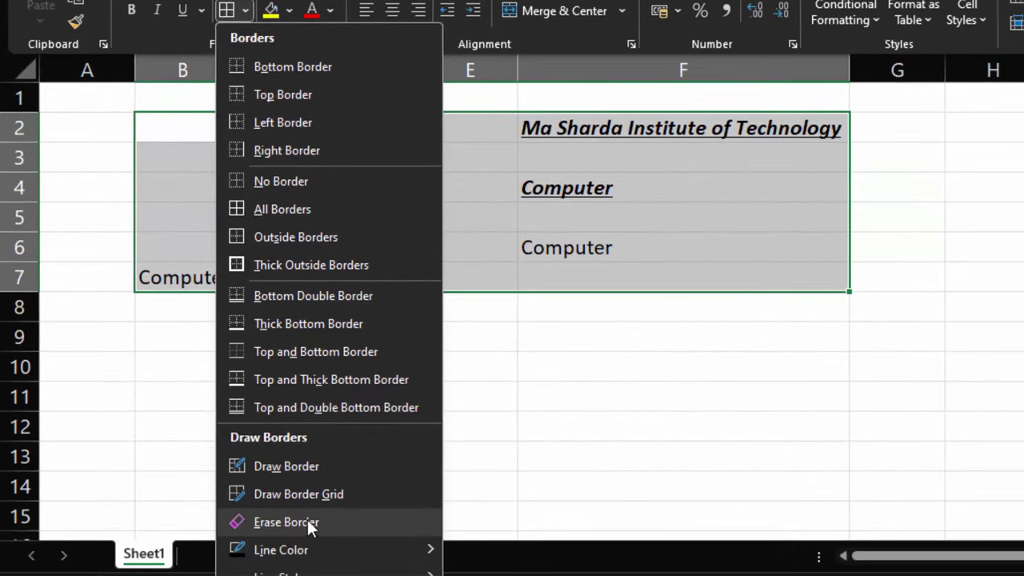
# Set the border line colour to red and draw red top, bottom and left edges on D4
pyautogui.moveTo(324, 556)
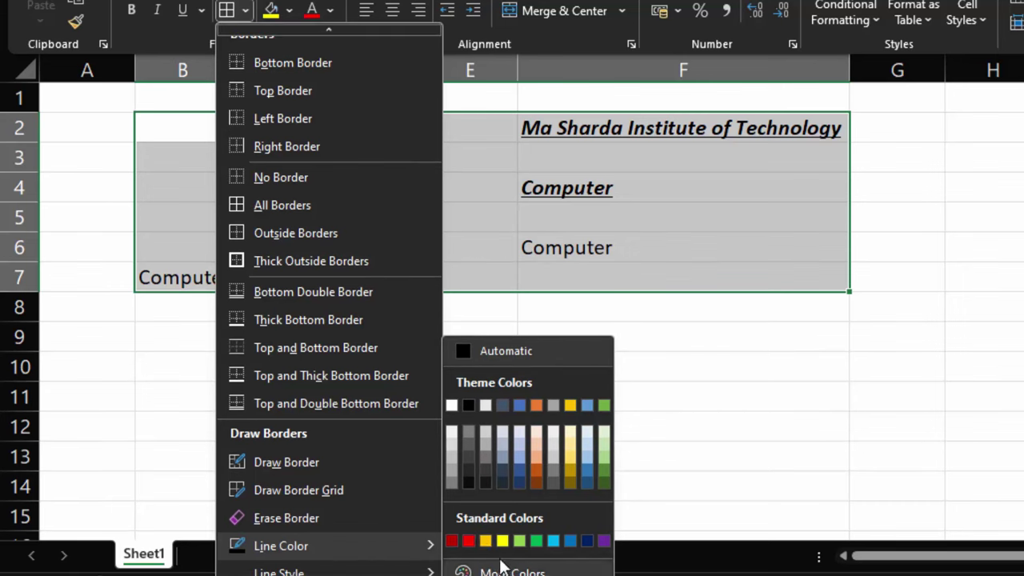
pyautogui.click(468, 542)
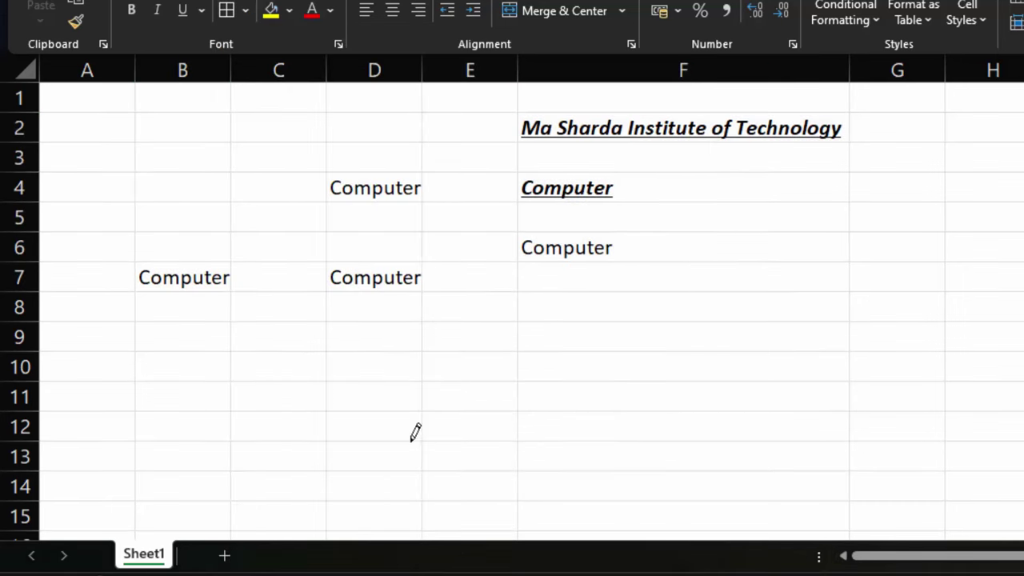
pyautogui.click(373, 172)
pyautogui.click(378, 195)
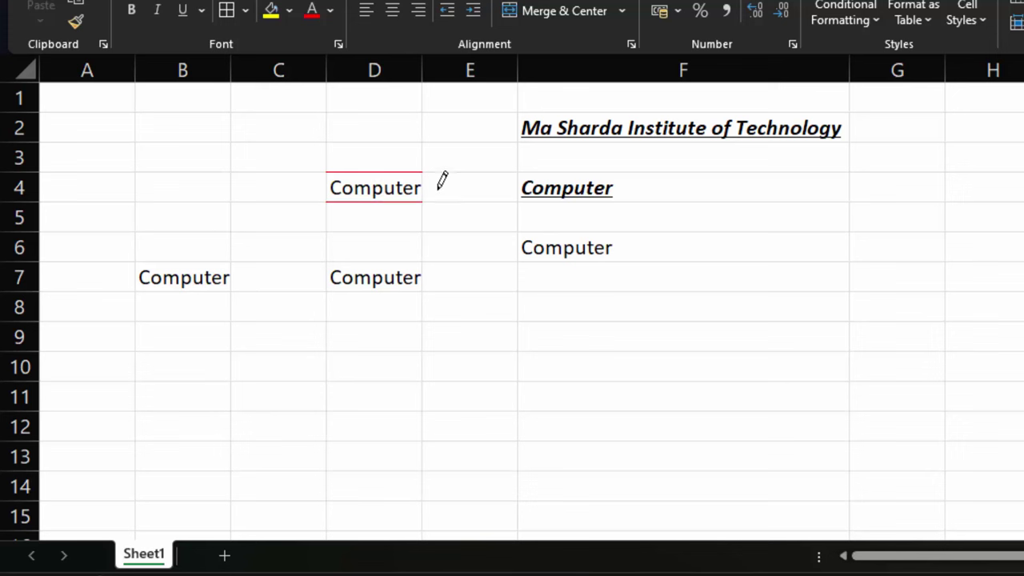
pyautogui.click(328, 187)
pyautogui.click(245, 10)
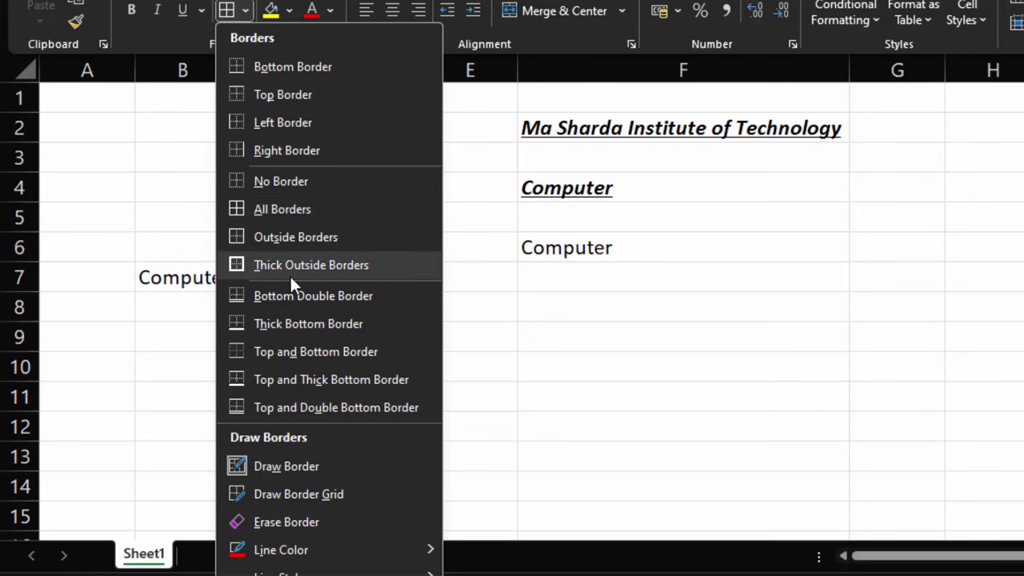
pyautogui.click(552, 357)
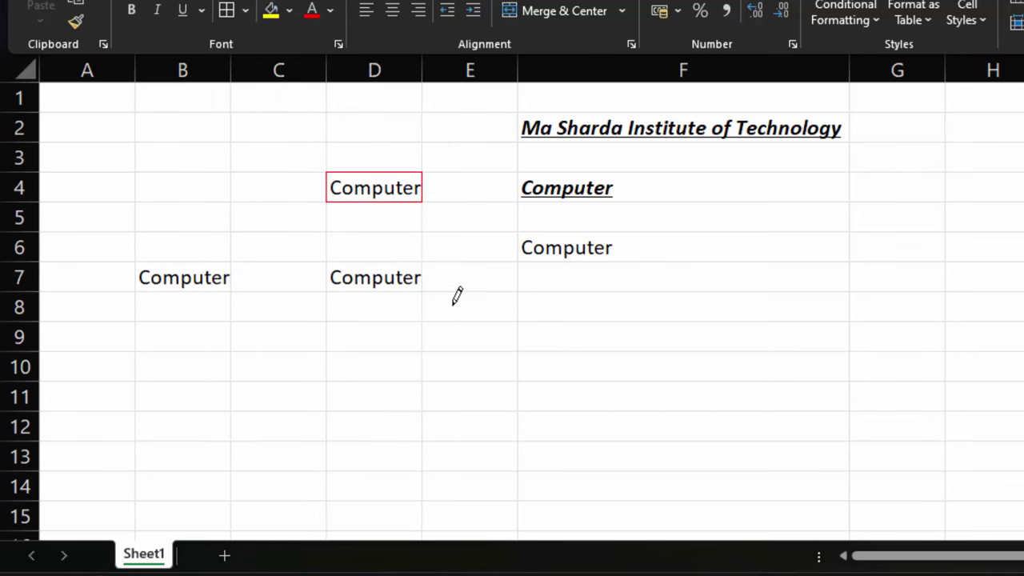
pyautogui.click(245, 11)
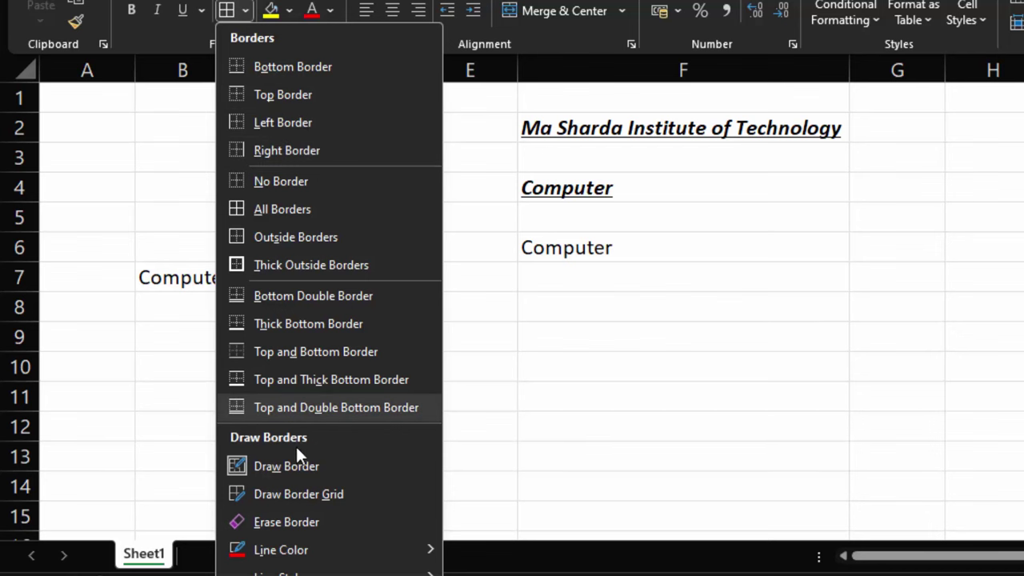
# Draw a red outline around B2:F7 and a red line under row 6
pyautogui.click(263, 464)
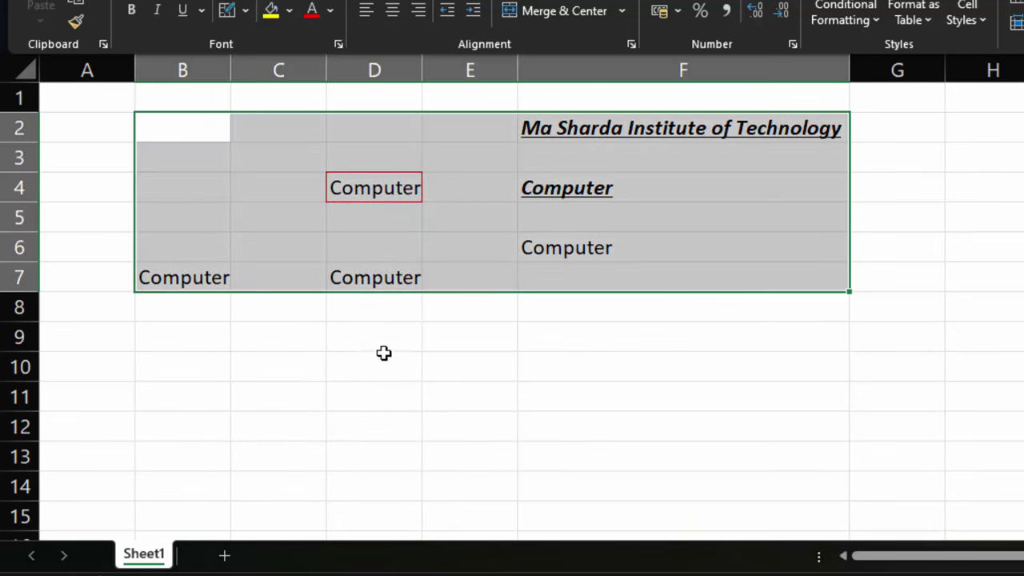
pyautogui.moveTo(185, 127)
pyautogui.mouseDown()
pyautogui.moveTo(430, 188)
pyautogui.moveTo(704, 282)
pyautogui.mouseUp()
pyautogui.click(227, 10)
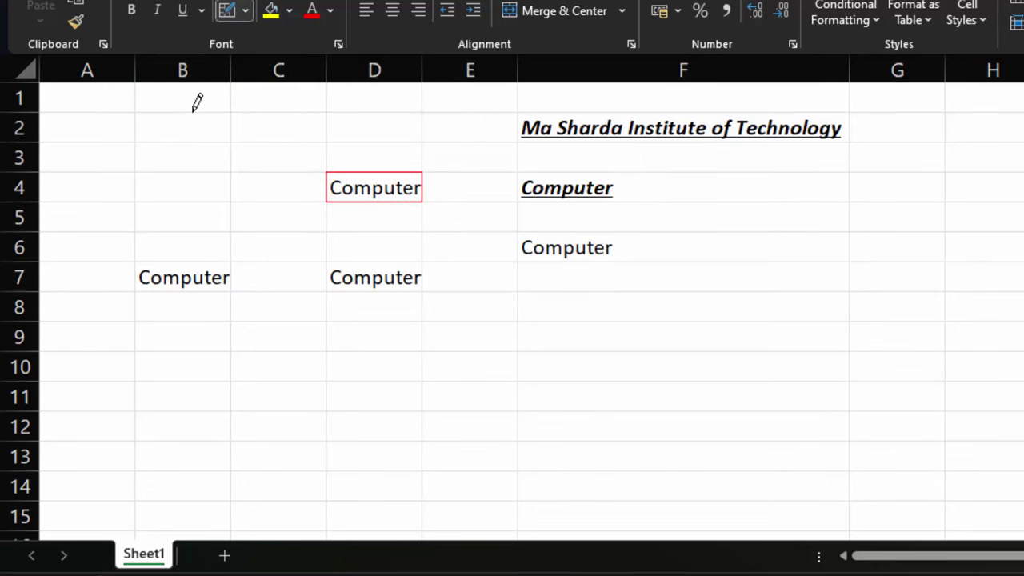
pyautogui.moveTo(193, 111)
pyautogui.mouseDown()
pyautogui.moveTo(796, 126)
pyautogui.moveTo(805, 281)
pyautogui.mouseUp()
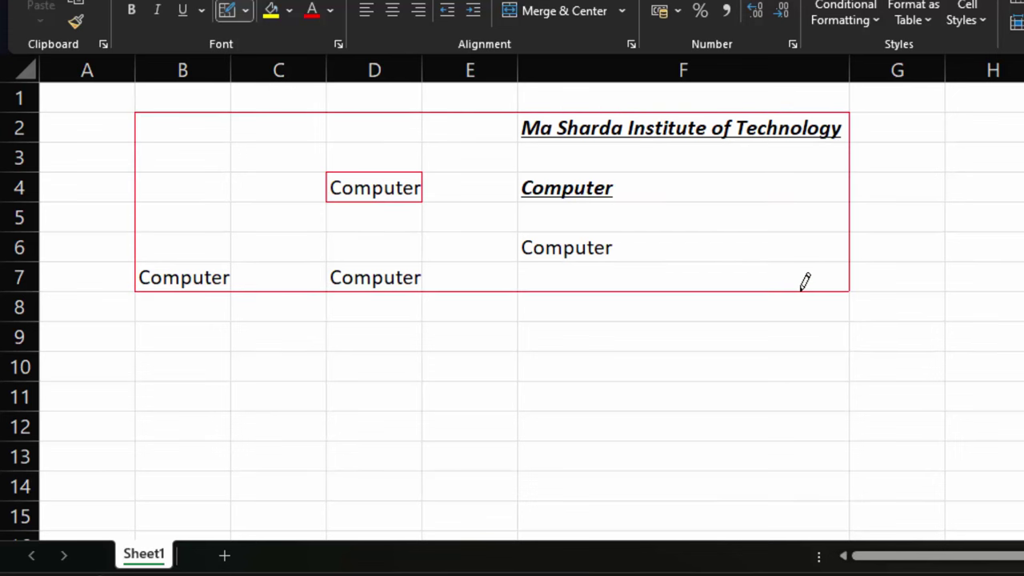
pyautogui.click(824, 261)
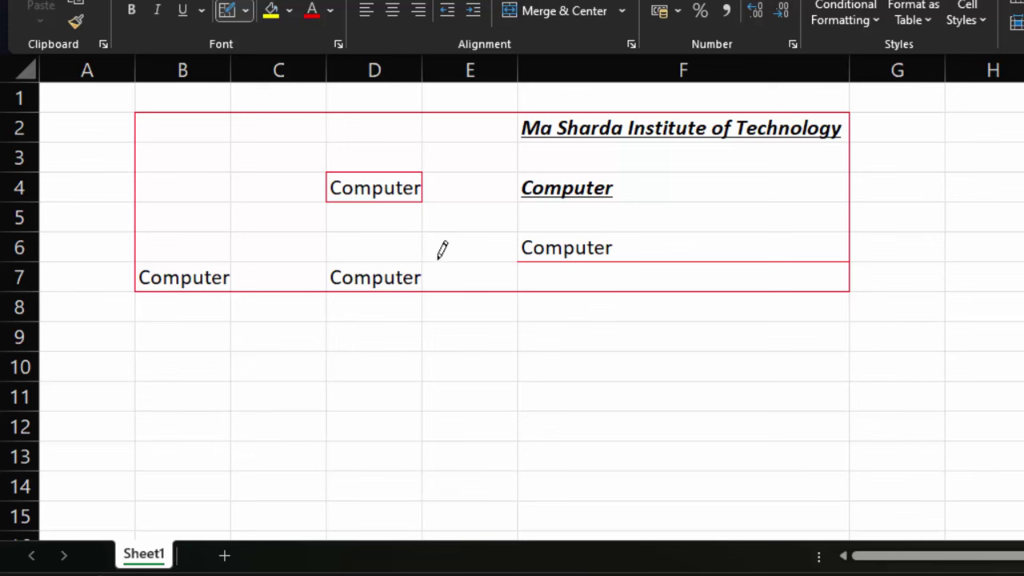
pyautogui.moveTo(448, 250); pyautogui.dragTo(188, 258)
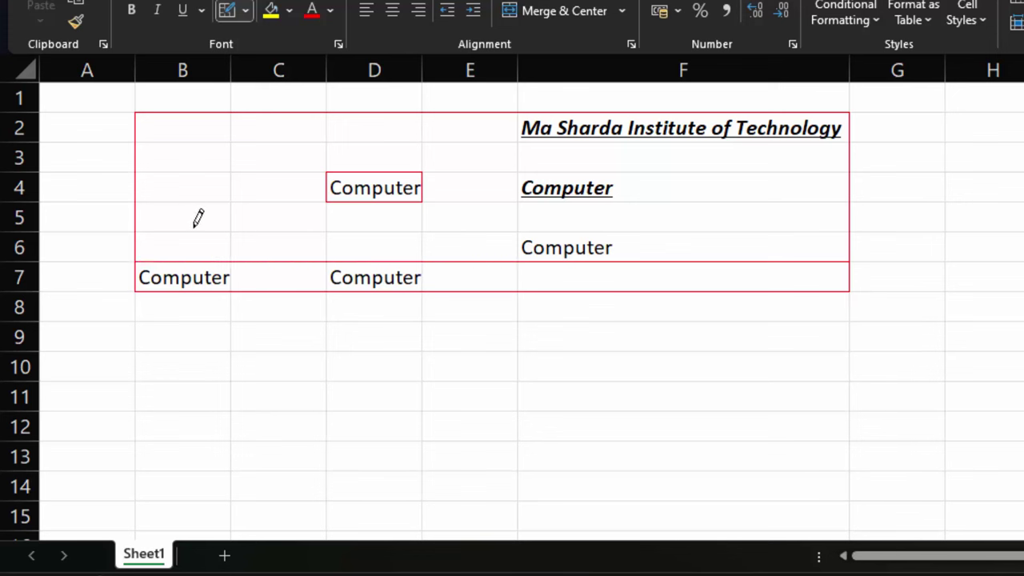
# Switch the line colour to blue and draw blue lines under B5:F5 and left of E6 and F4
pyautogui.click(245, 11)
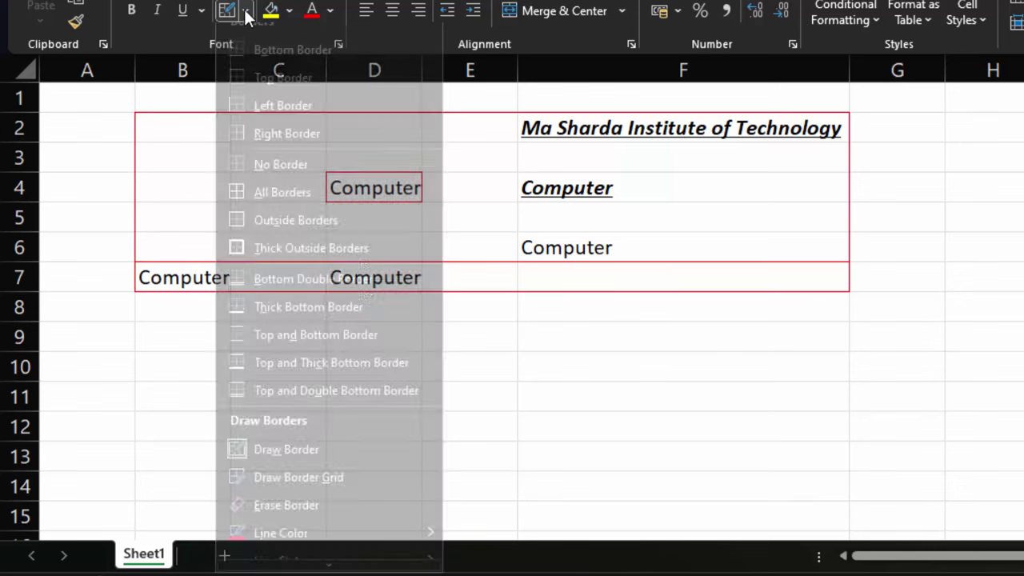
pyautogui.moveTo(332, 550)
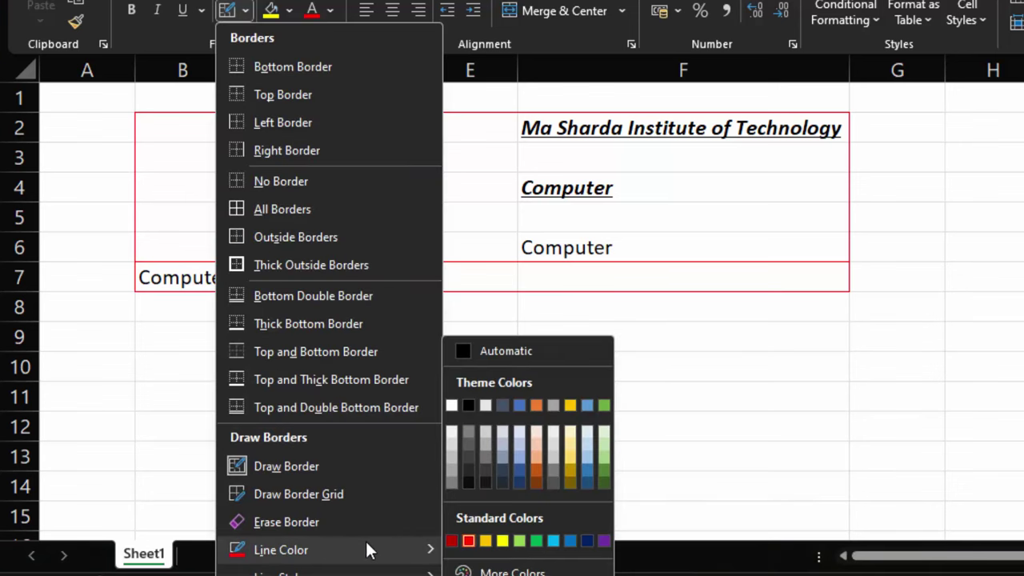
pyautogui.click(569, 542)
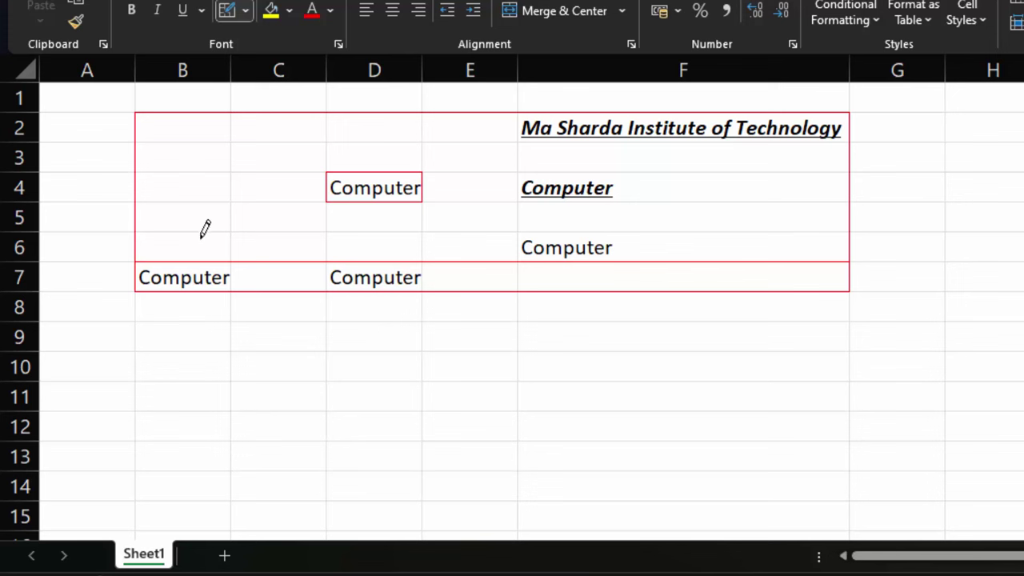
pyautogui.click(198, 228)
pyautogui.click(288, 229)
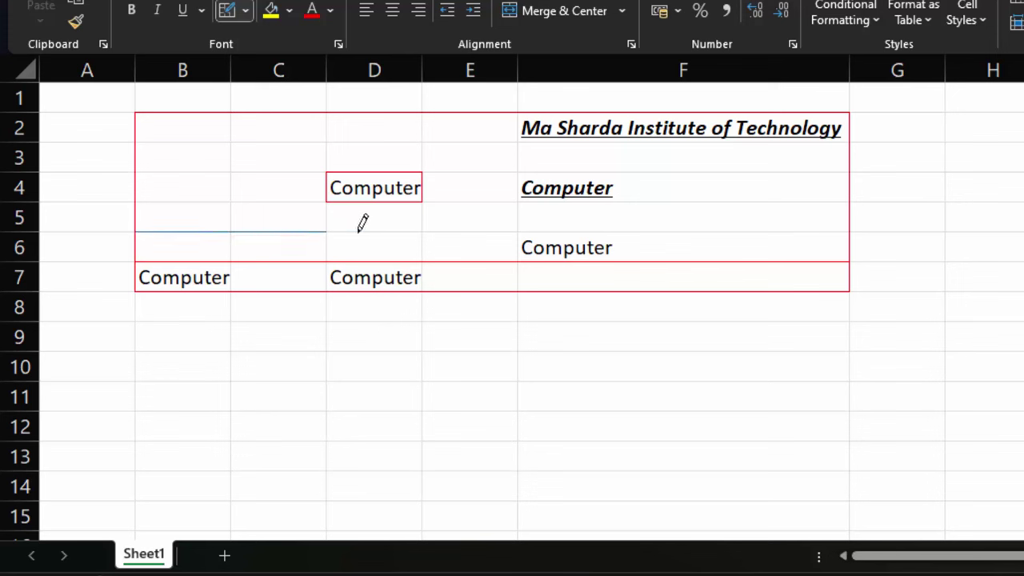
pyautogui.click(362, 222)
pyautogui.click(471, 220)
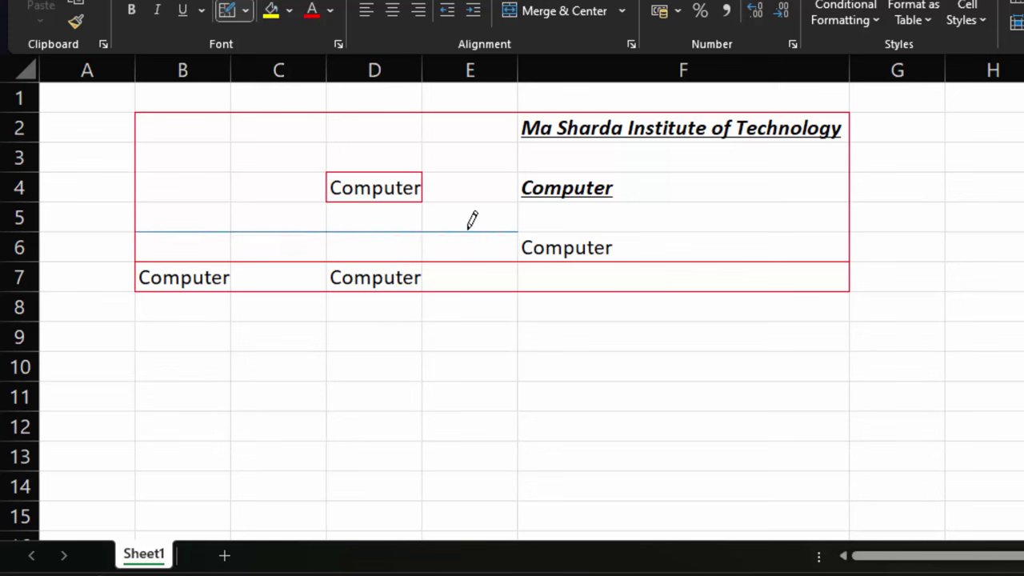
pyautogui.click(574, 222)
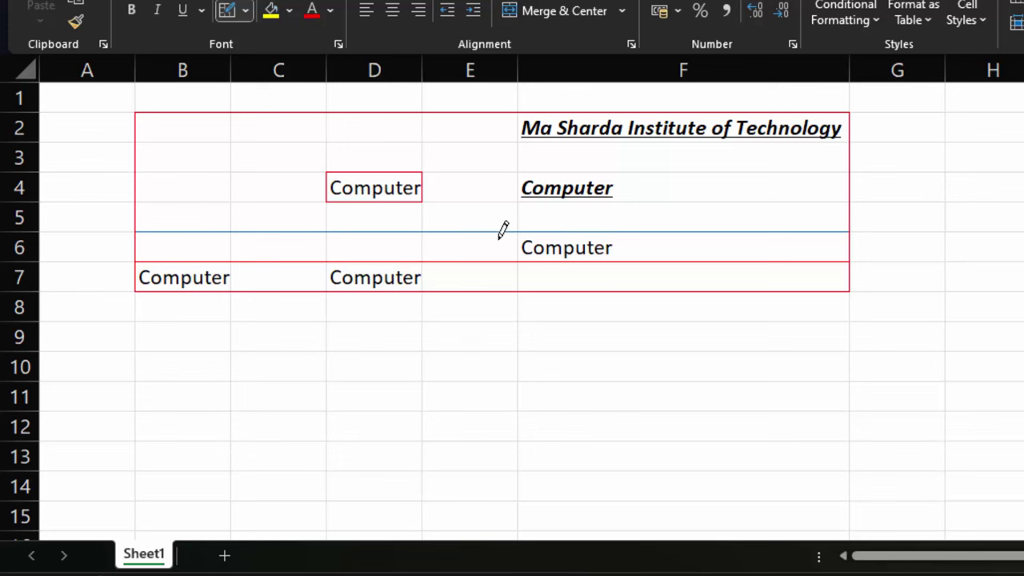
pyautogui.click(425, 242)
pyautogui.click(520, 181)
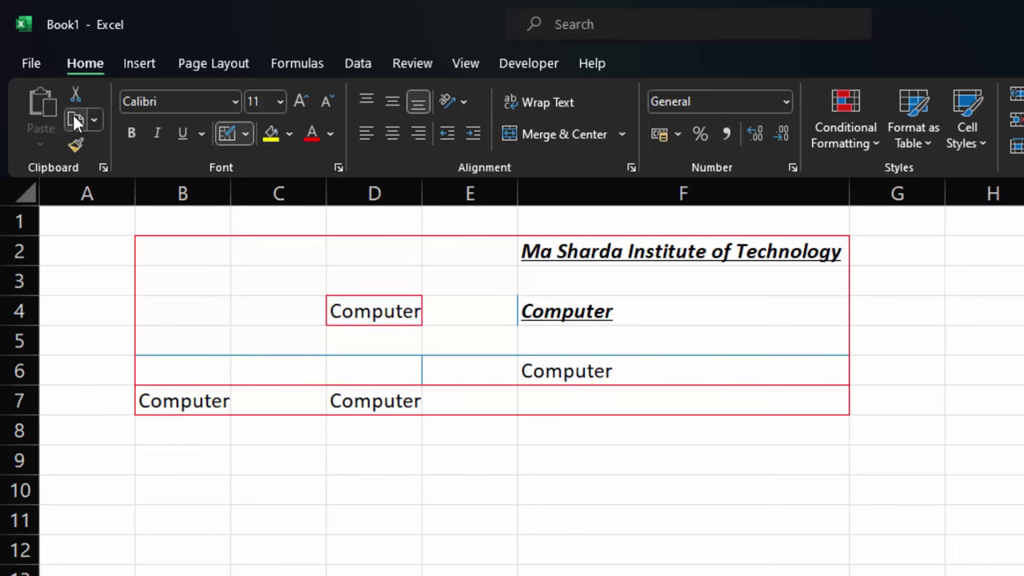
pyautogui.click(76, 120)
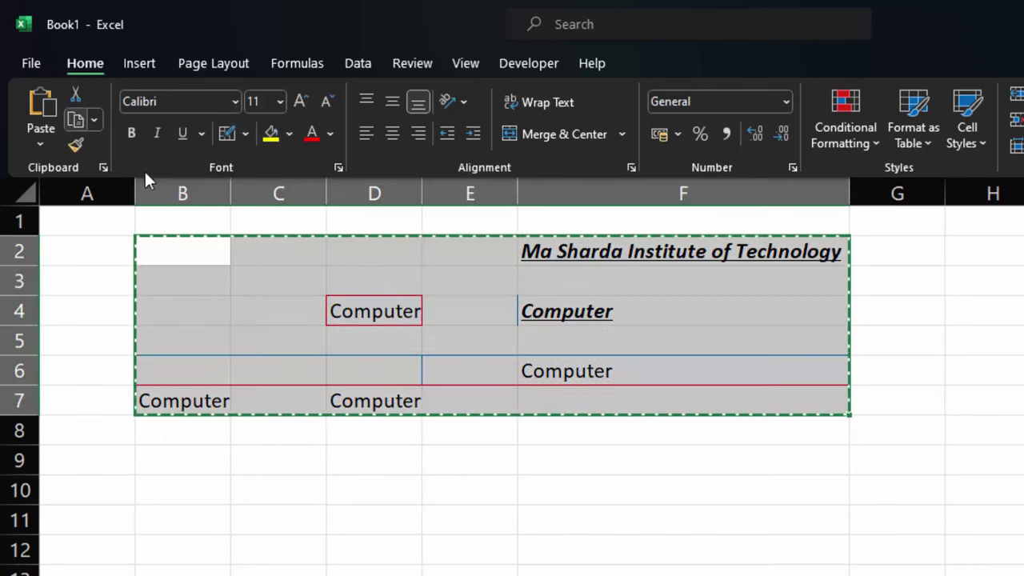
pyautogui.click(328, 280)
pyautogui.press('Home')
pyautogui.doubleClick(400, 279)
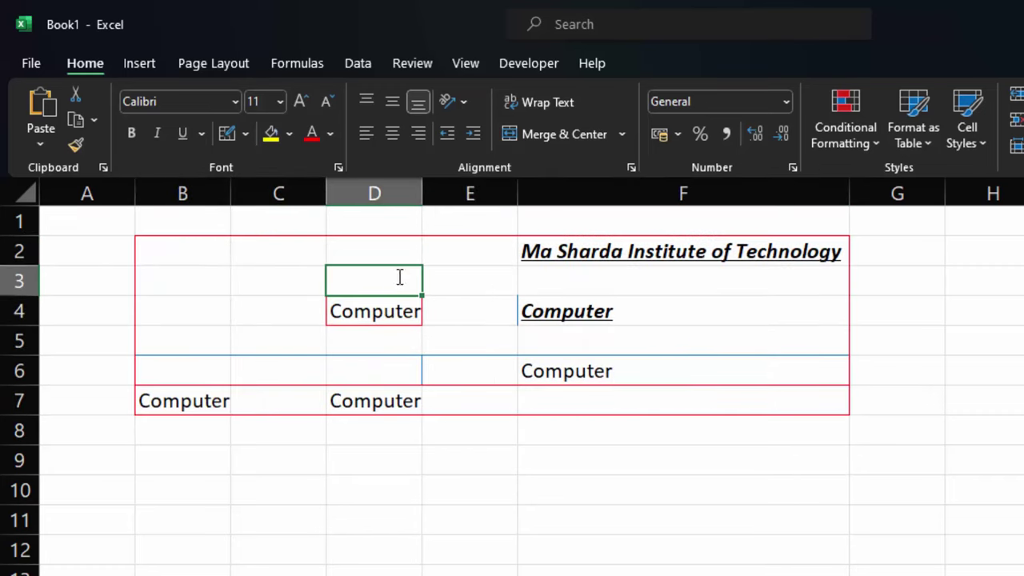
pyautogui.click(626, 351)
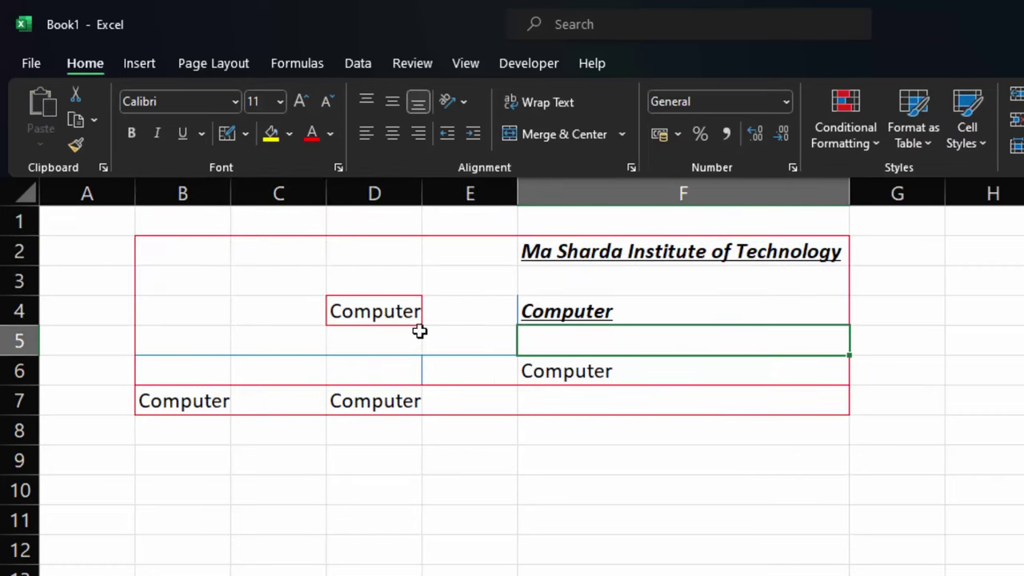
pyautogui.click(389, 314)
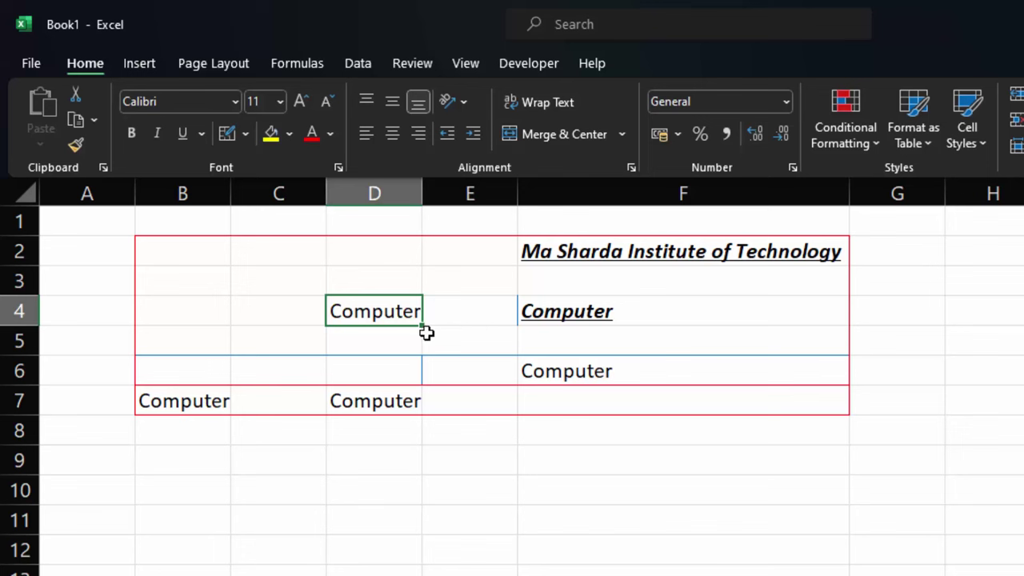
# Raise the 'Computer' text in D4 to font size 72 using repeated Increase Font Size
pyautogui.click(301, 103)
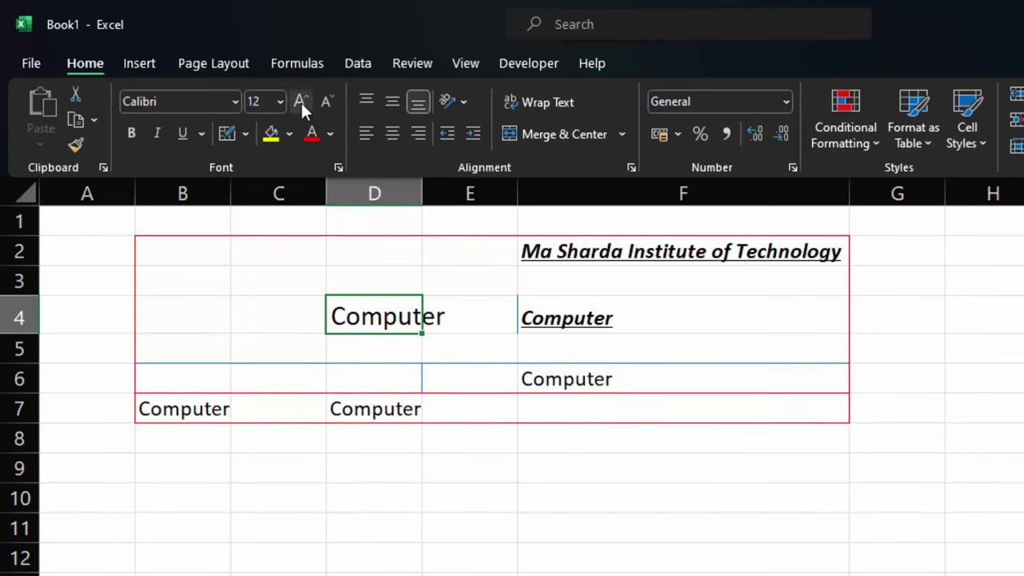
pyautogui.click(301, 102)
pyautogui.click(301, 101)
pyautogui.click(300, 100)
pyautogui.click(300, 100)
pyautogui.click(300, 100)
pyautogui.click(300, 100)
pyautogui.click(279, 102)
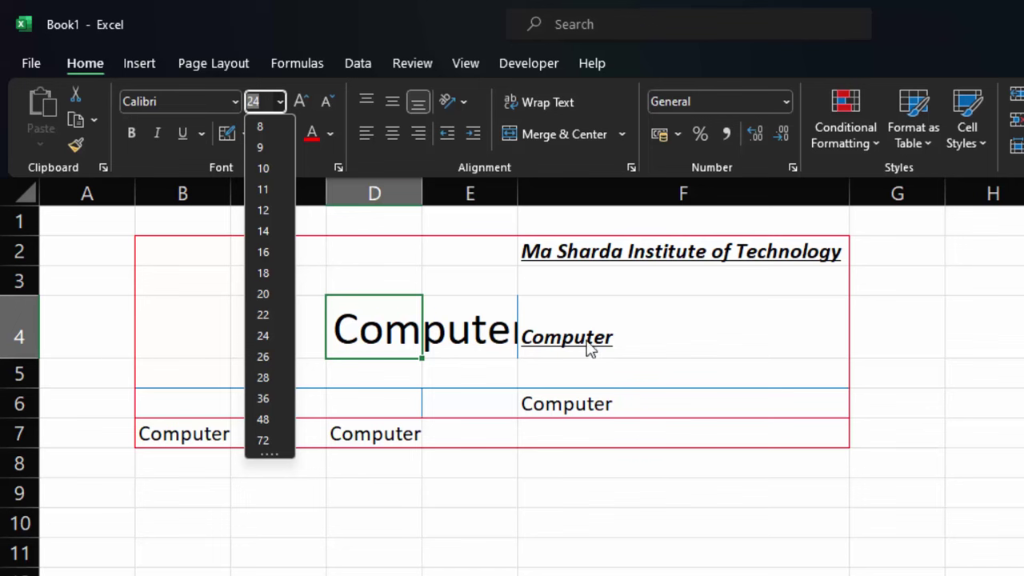
pyautogui.click(356, 324)
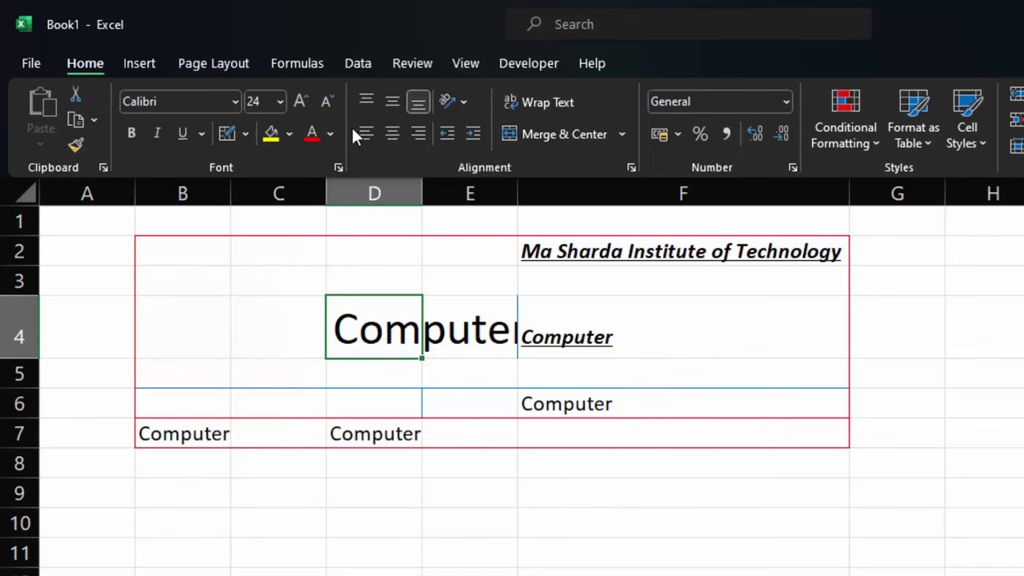
pyautogui.click(297, 101)
pyautogui.click(298, 102)
pyautogui.click(298, 101)
pyautogui.click(297, 102)
pyautogui.click(298, 101)
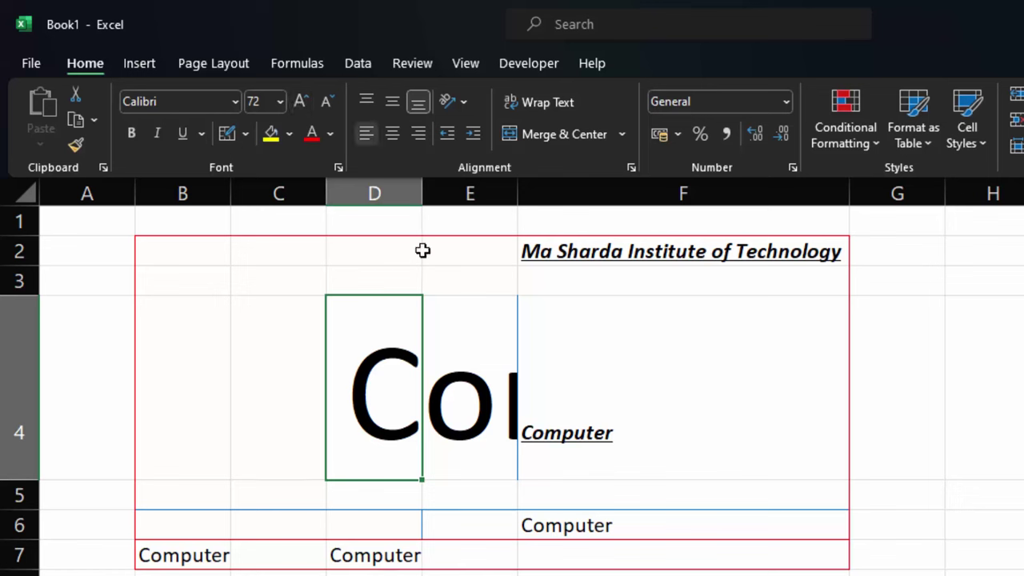
pyautogui.moveTo(422, 249); pyautogui.dragTo(491, 573)
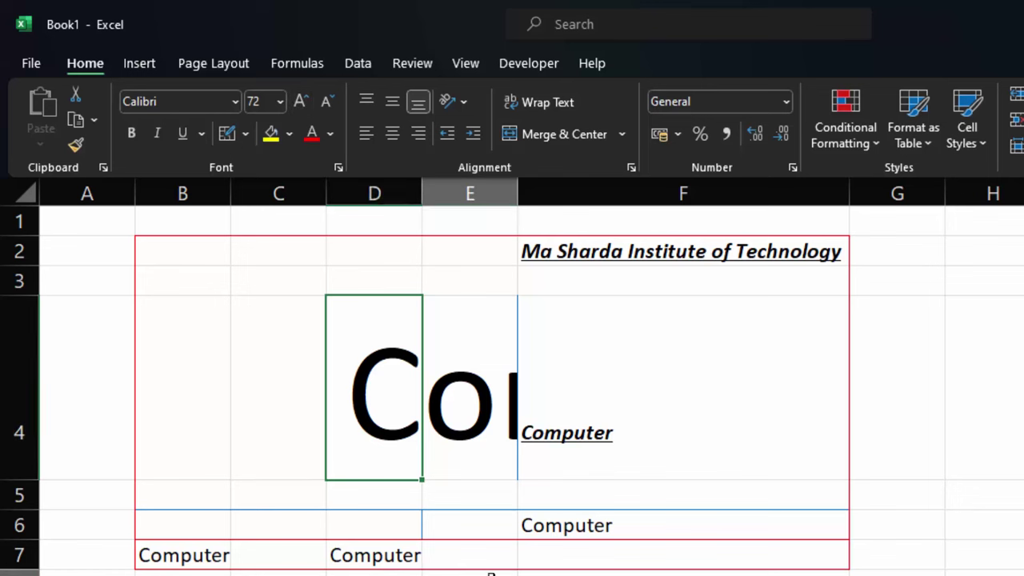
pyautogui.click(894, 448)
pyautogui.click(425, 402)
pyautogui.click(384, 404)
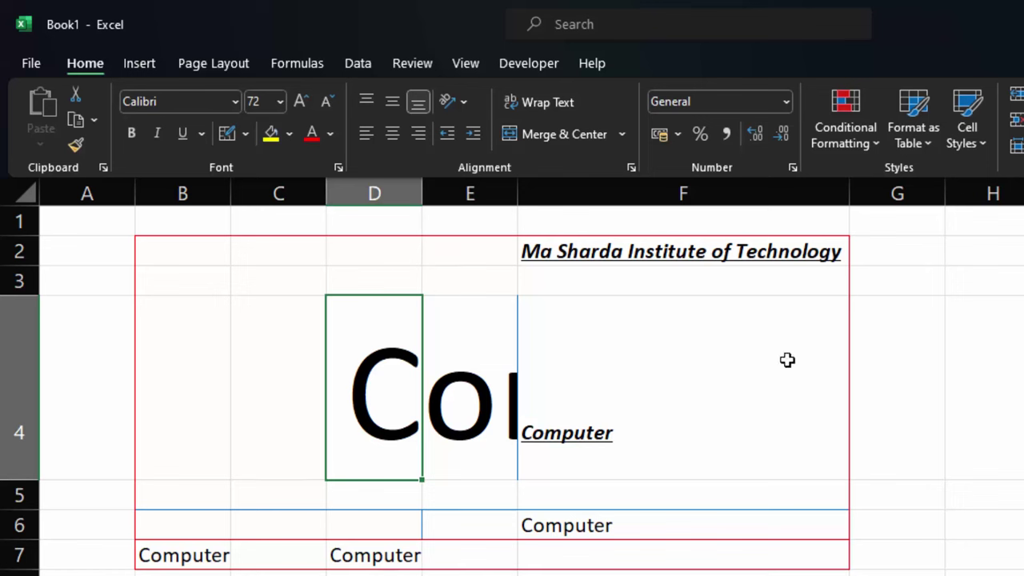
pyautogui.click(630, 445)
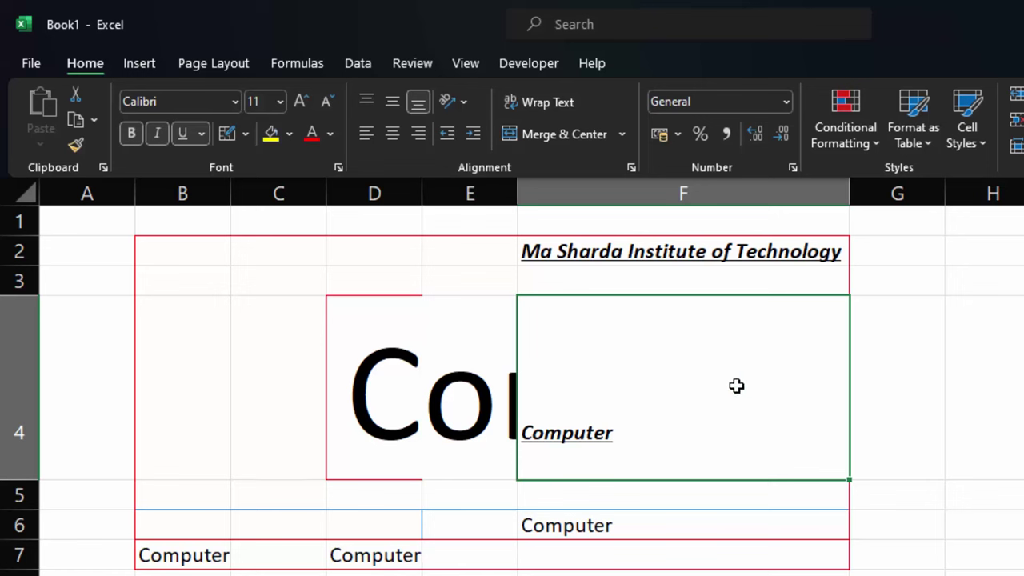
# Align F4's 'Computer' to the top-right, trying Center and Middle Align along the way
pyautogui.click(392, 134)
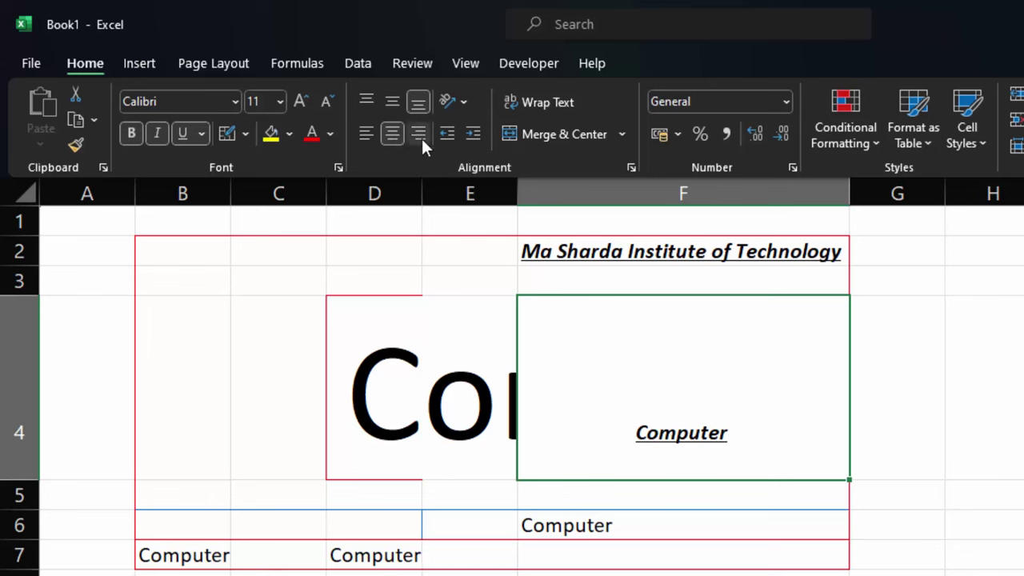
pyautogui.click(422, 134)
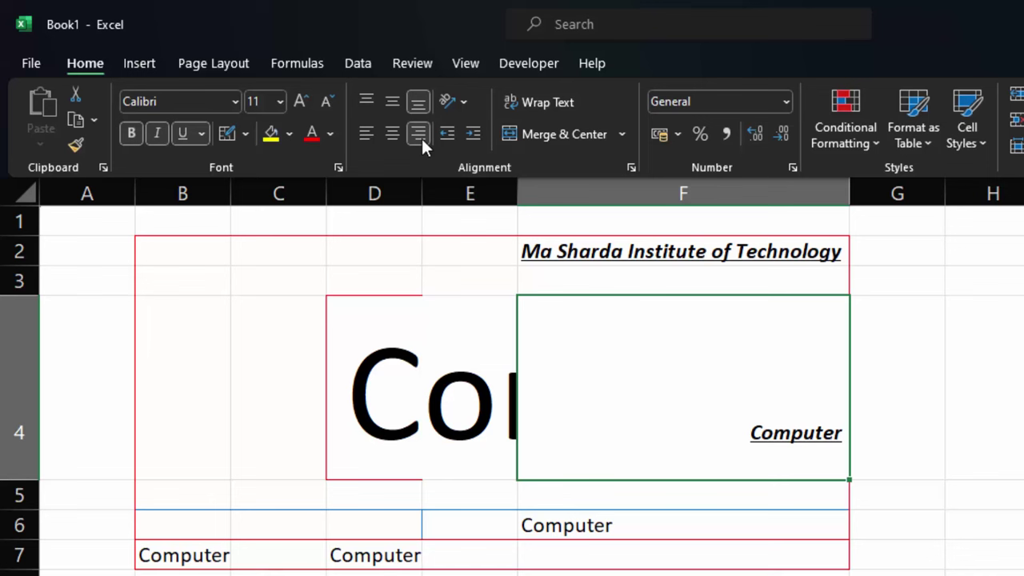
pyautogui.click(391, 105)
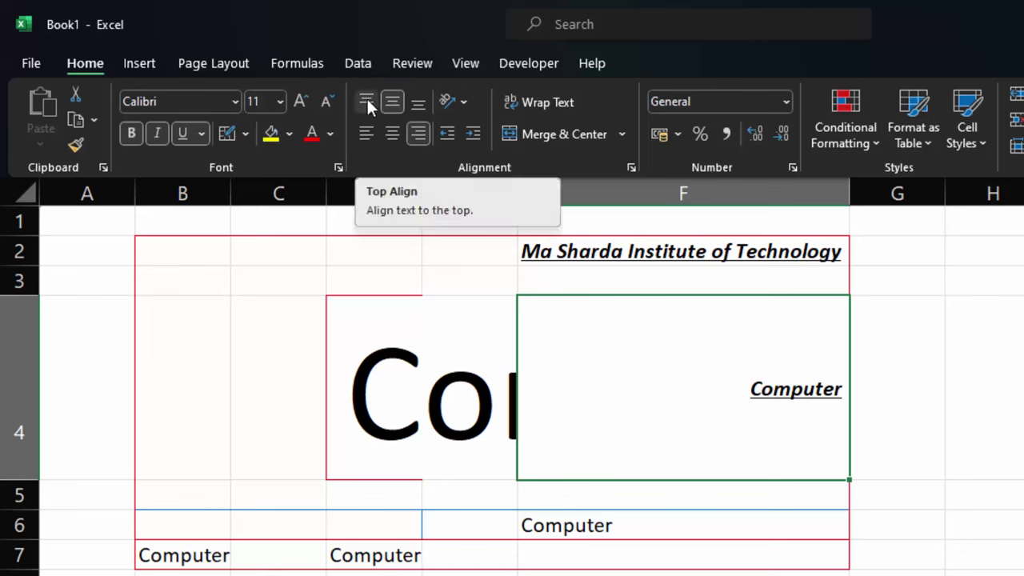
pyautogui.click(367, 103)
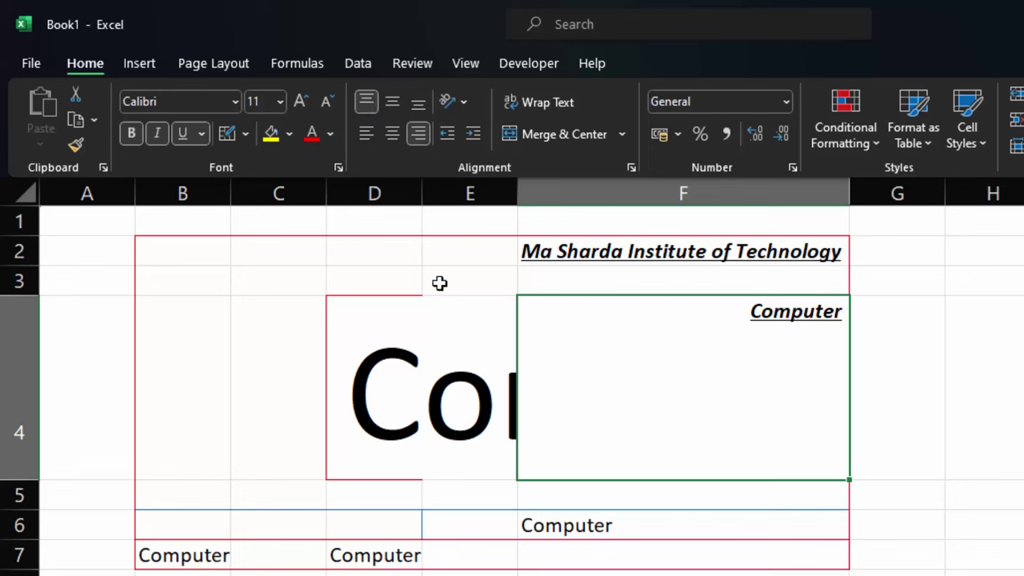
pyautogui.click(907, 252)
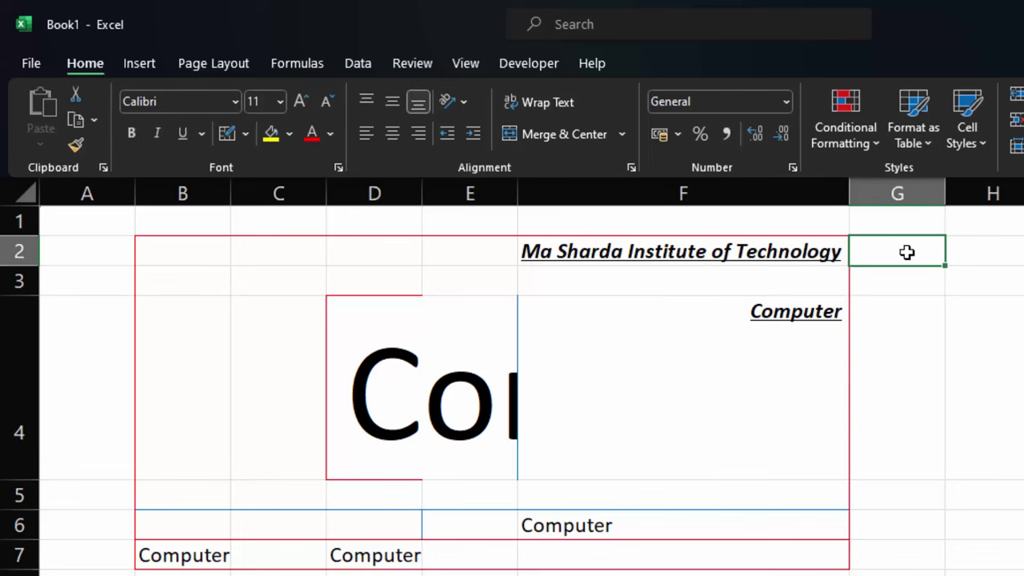
# Enter the label 'Name' in cell G2
pyautogui.write('Name')
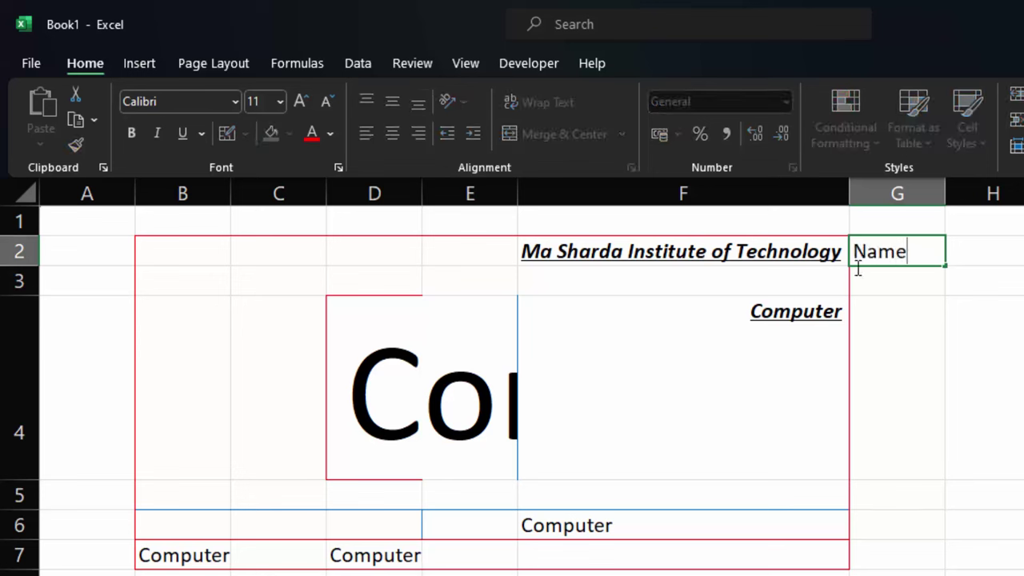
pyautogui.click(905, 298)
pyautogui.click(914, 241)
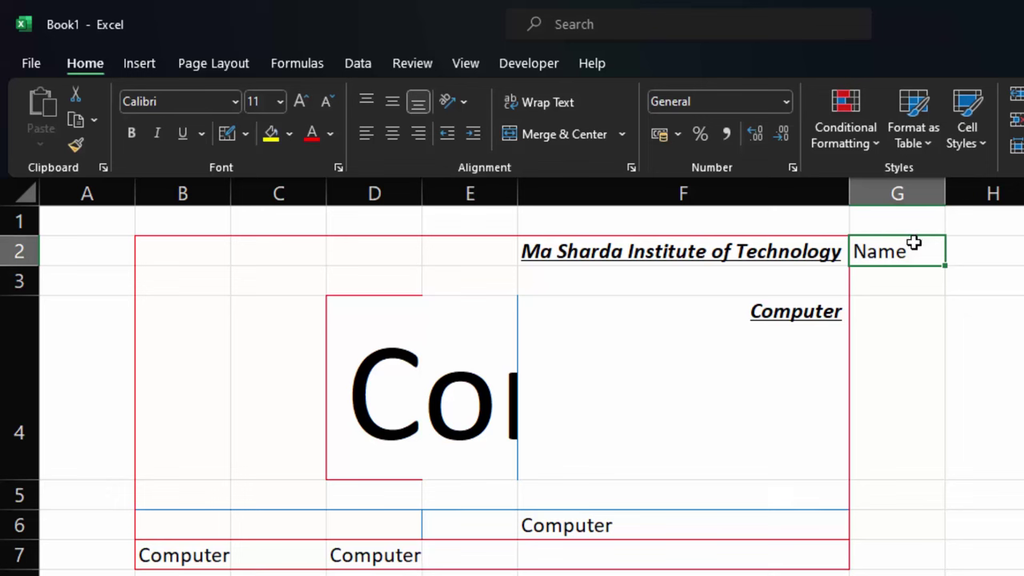
# Rotate 'Name' in G2 to read top-to-bottom after trying angled, vertical and upward orientations
pyautogui.click(463, 96)
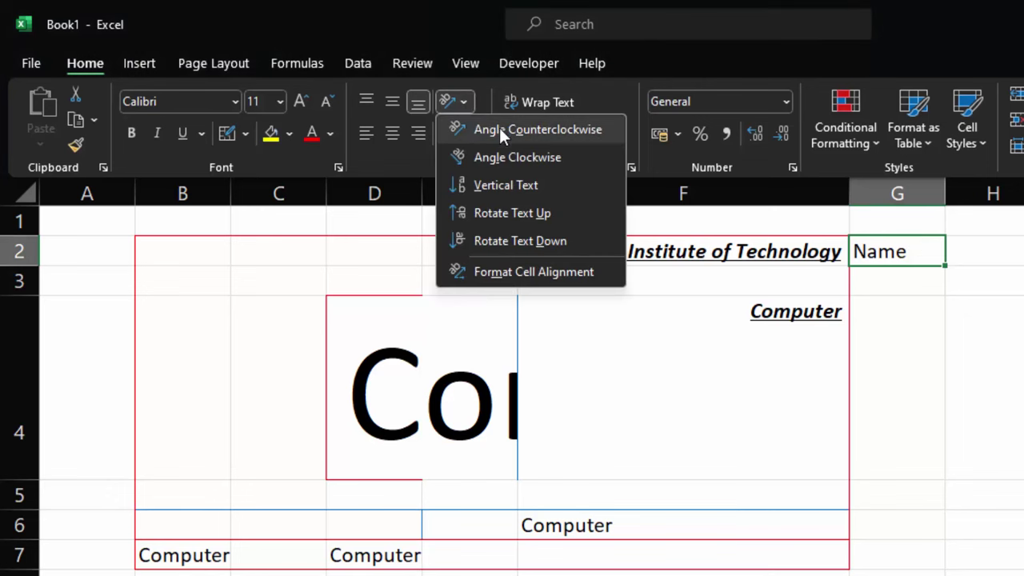
pyautogui.click(566, 128)
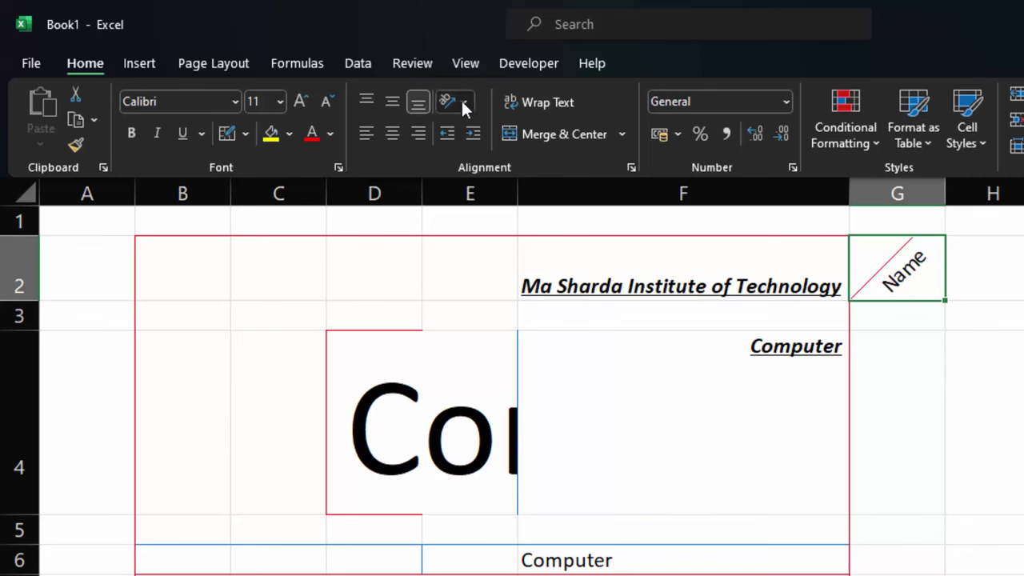
pyautogui.click(462, 101)
pyautogui.click(488, 158)
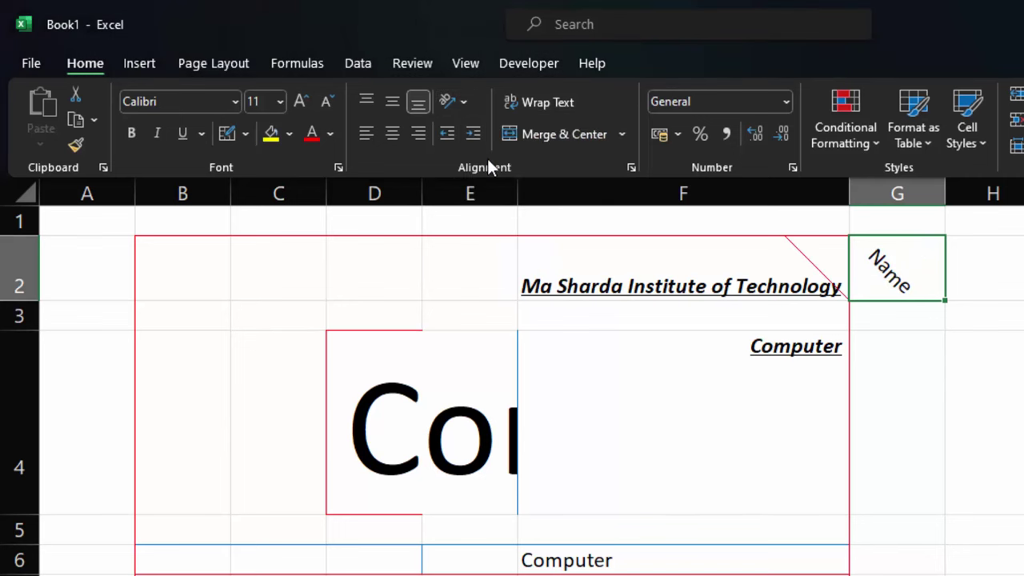
pyautogui.click(464, 101)
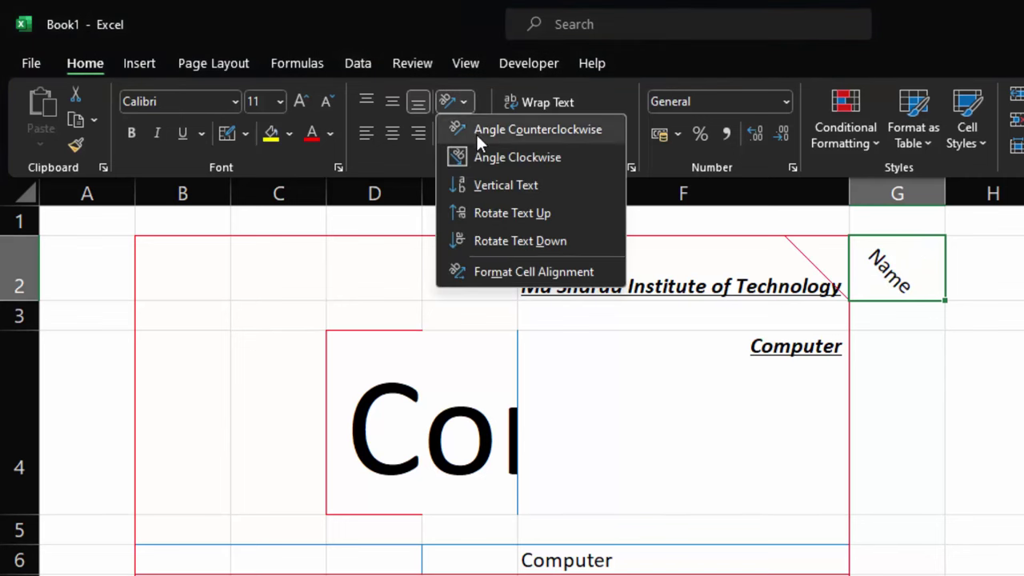
pyautogui.click(494, 183)
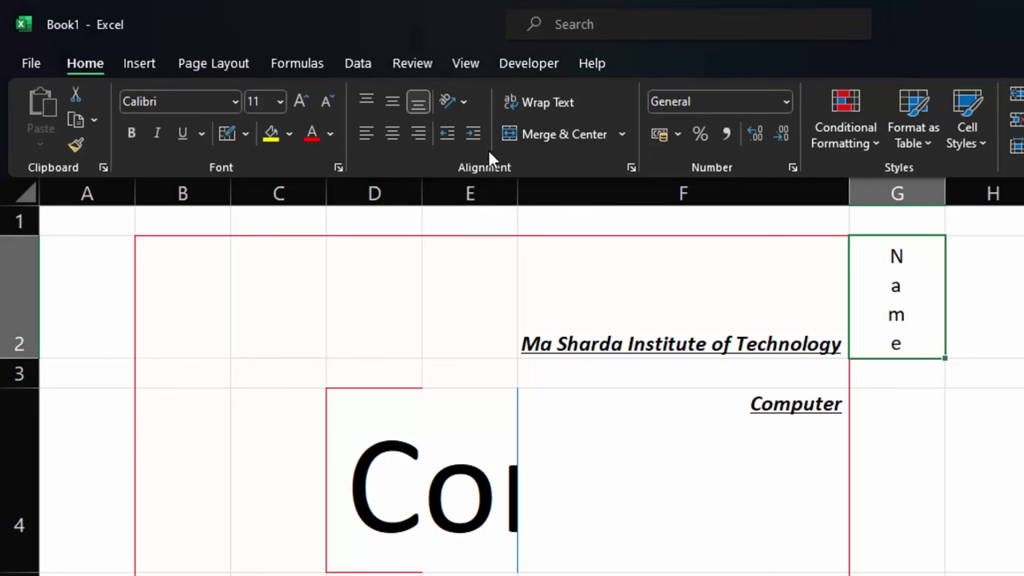
pyautogui.click(462, 102)
pyautogui.click(503, 211)
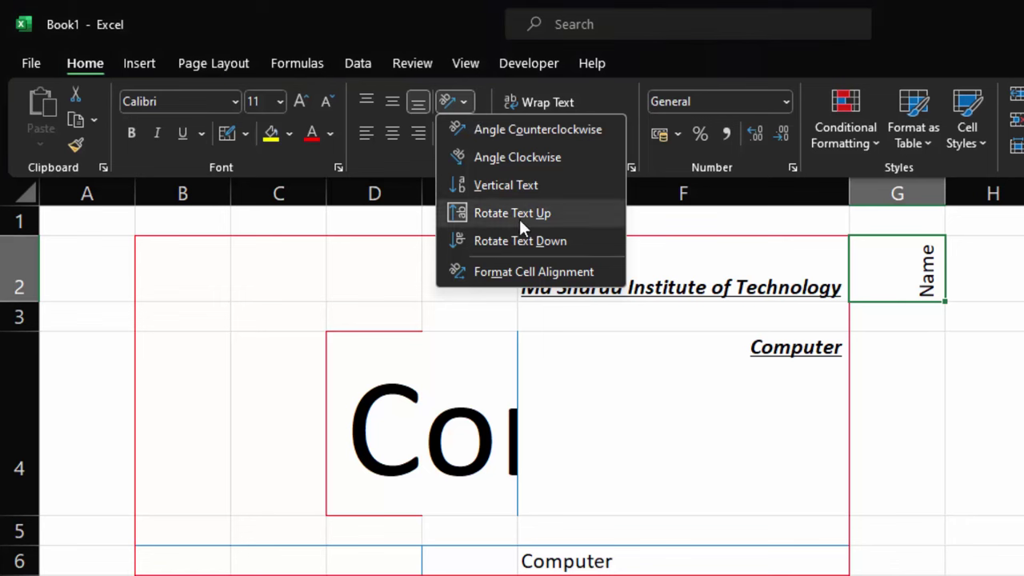
pyautogui.click(520, 241)
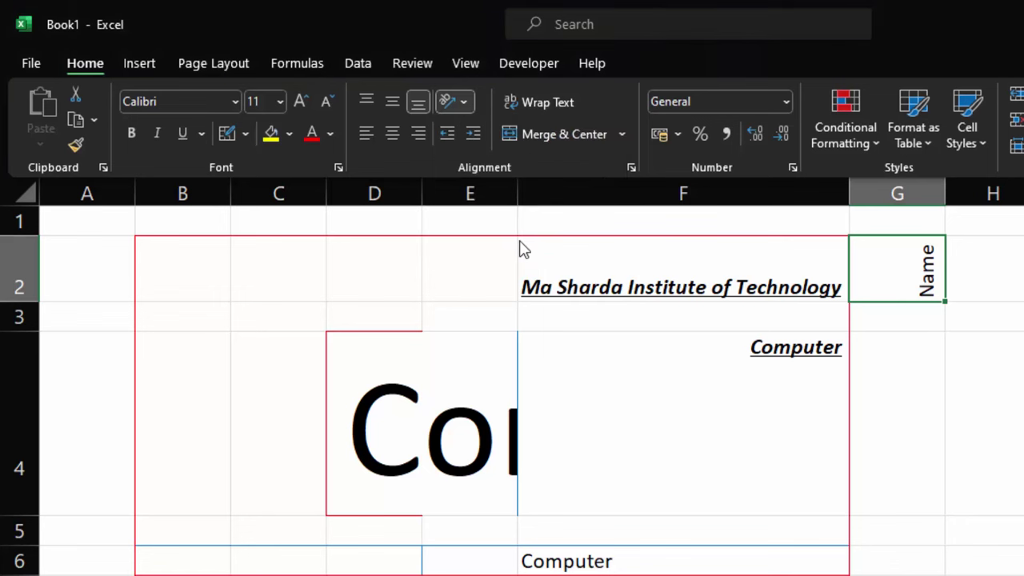
pyautogui.click(463, 102)
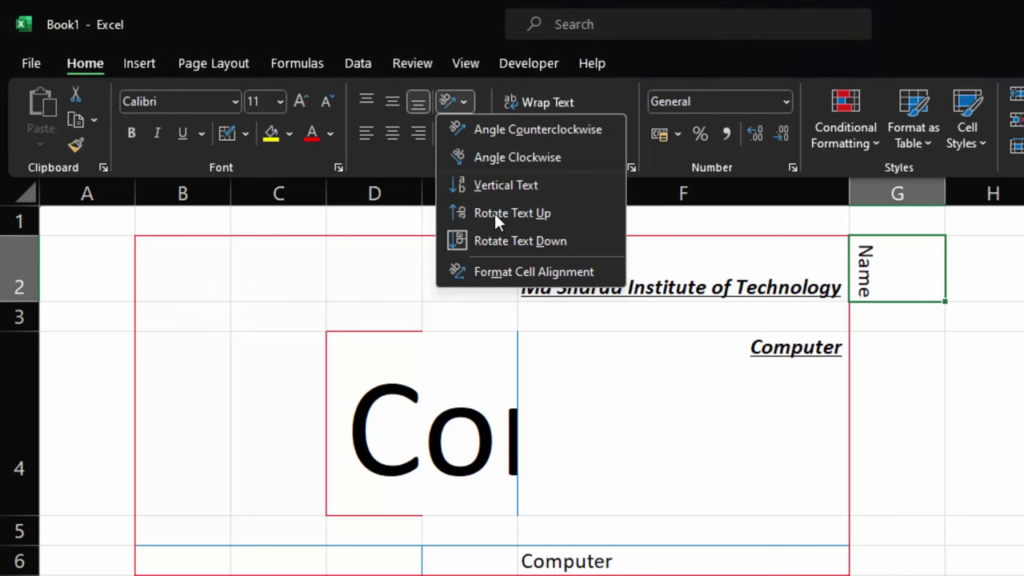
pyautogui.click(511, 271)
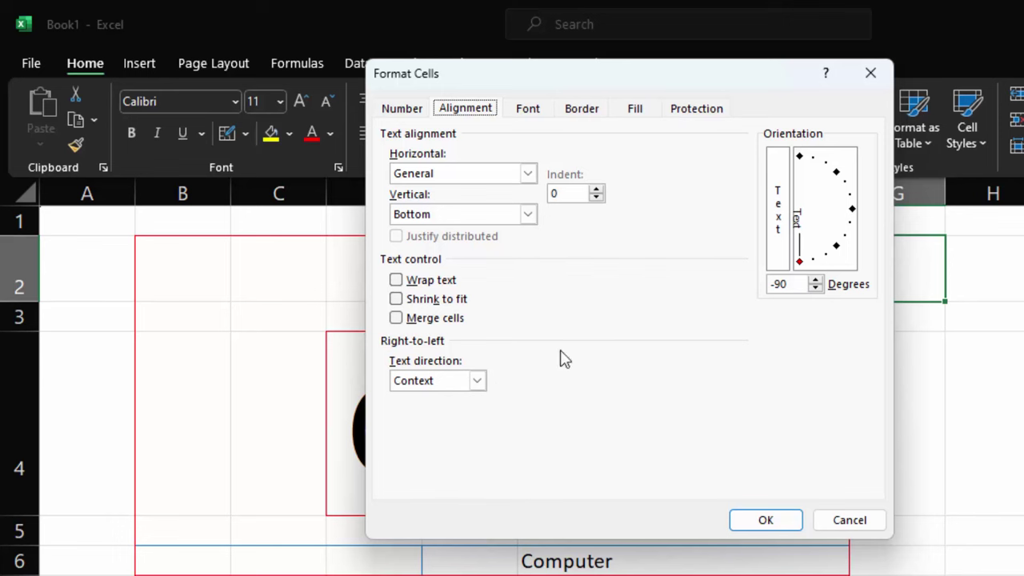
# Give G2 a light peach fill from the Format Cells Fill tab
pyautogui.click(527, 111)
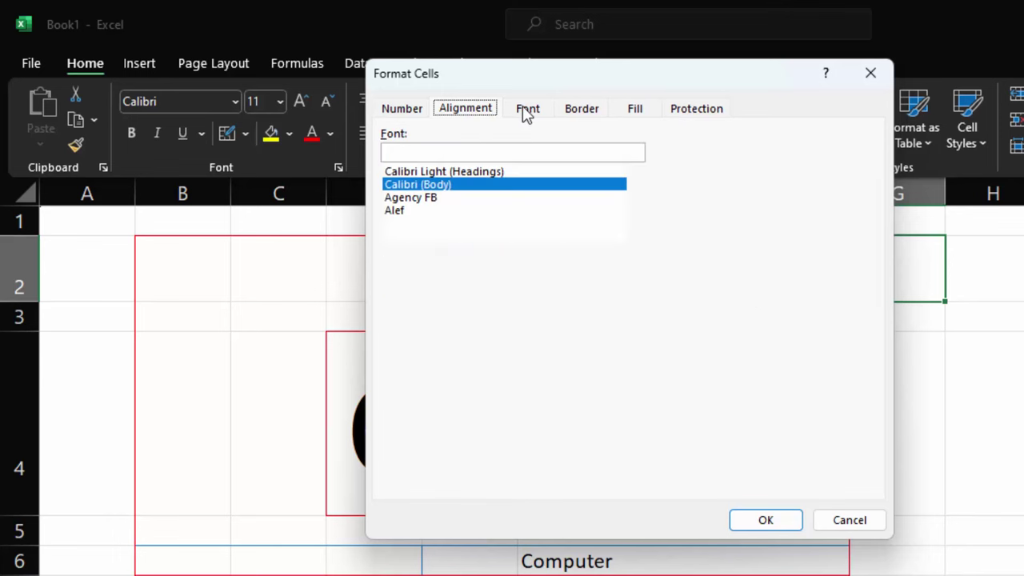
pyautogui.click(633, 116)
pyautogui.click(491, 227)
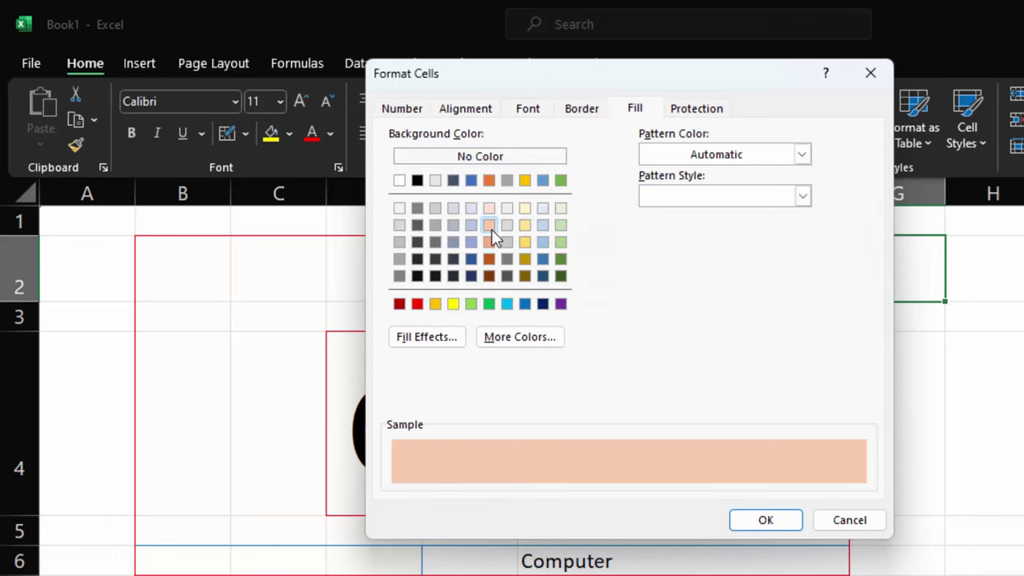
pyautogui.click(742, 519)
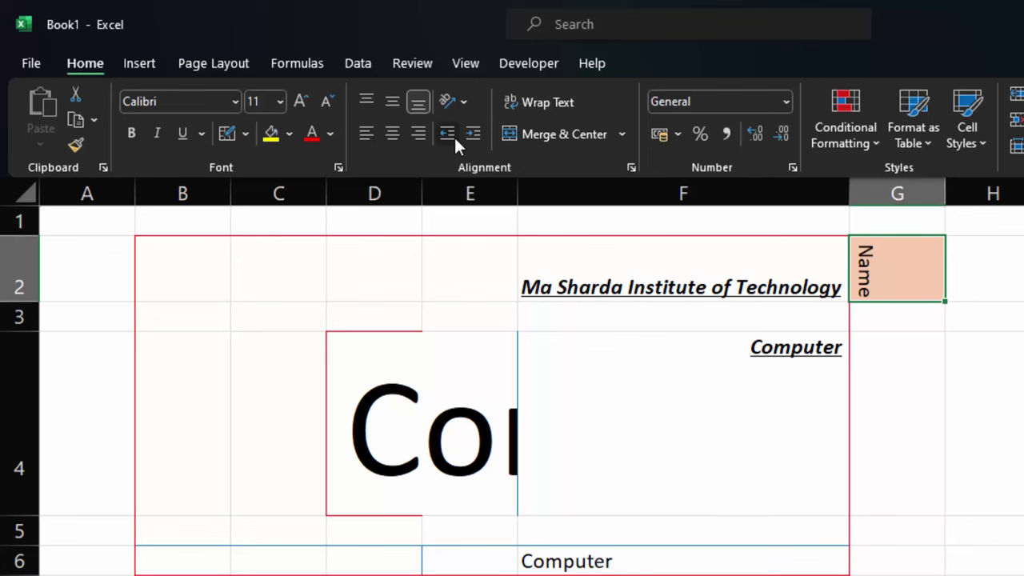
# Adjust G2's indent up and down until the horizontal 'Name' sits inside the peach cell
pyautogui.click(474, 134)
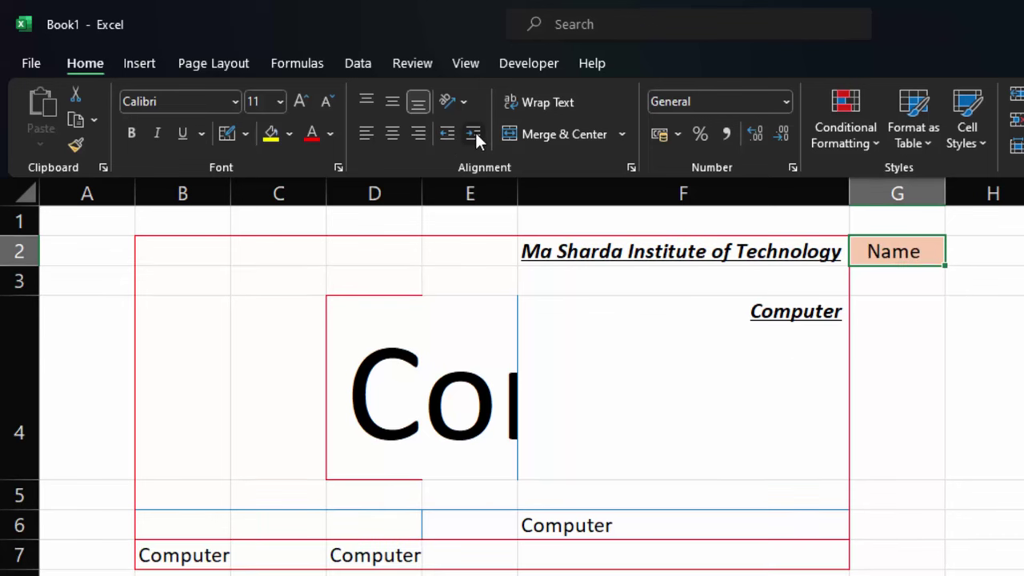
pyautogui.doubleClick(475, 134)
pyautogui.click(475, 133)
pyautogui.doubleClick(475, 134)
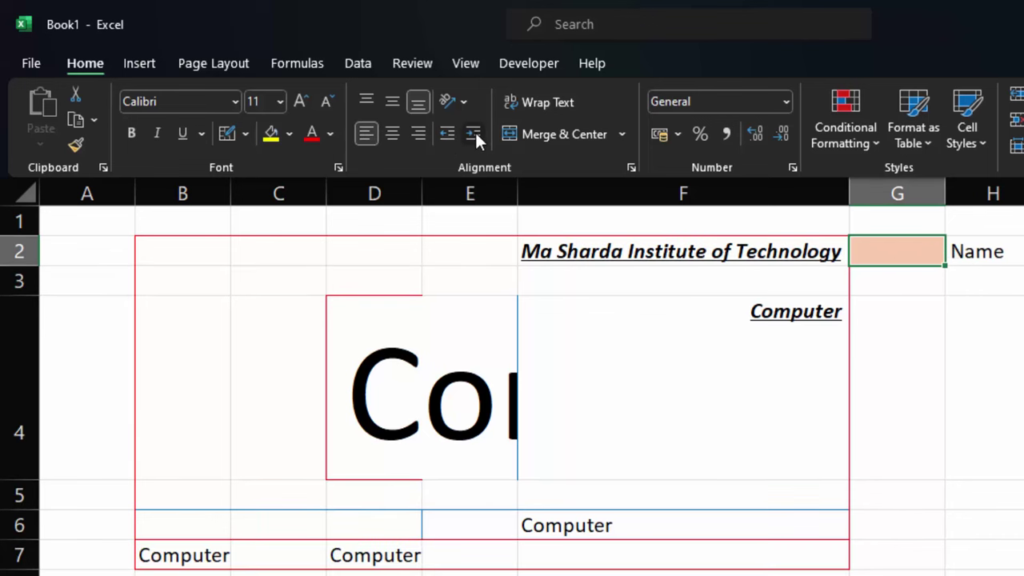
pyautogui.doubleClick(475, 134)
pyautogui.click(475, 134)
pyautogui.click(474, 134)
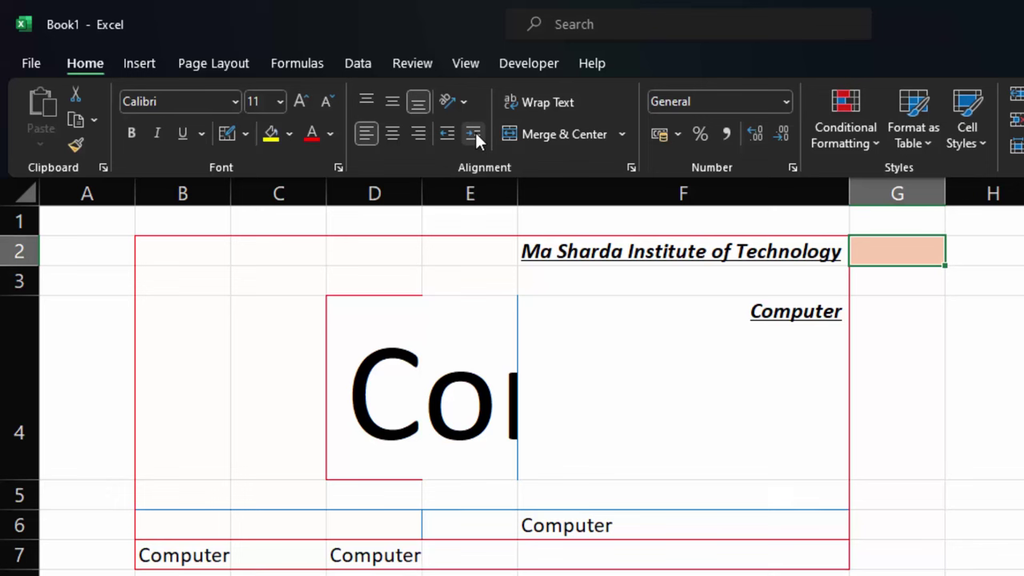
pyautogui.click(475, 134)
pyautogui.doubleClick(474, 134)
pyautogui.doubleClick(475, 134)
pyautogui.click(475, 134)
pyautogui.click(474, 133)
pyautogui.click(474, 134)
pyautogui.click(475, 134)
pyautogui.click(475, 134)
pyautogui.click(474, 133)
pyautogui.click(475, 133)
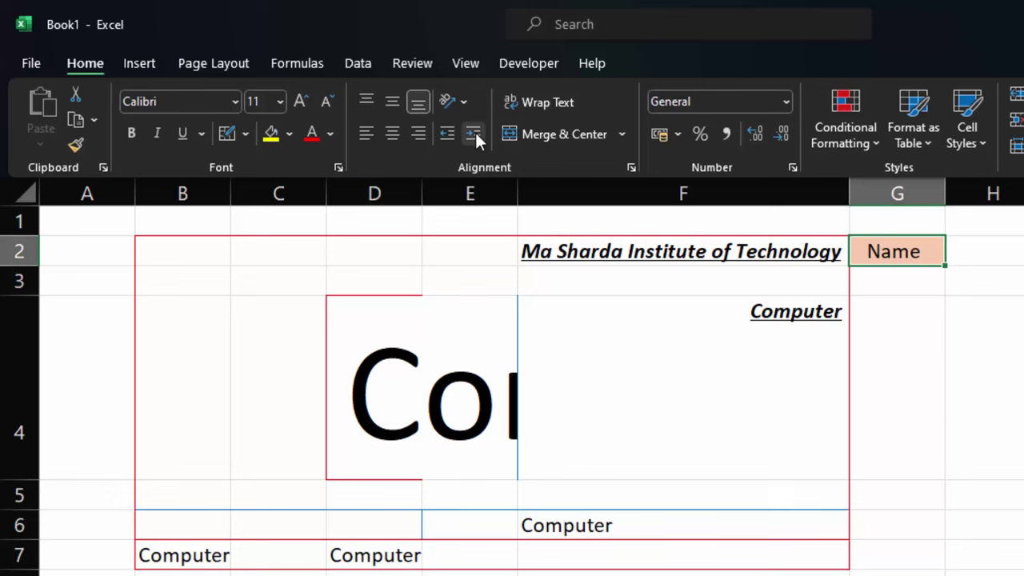
pyautogui.click(900, 352)
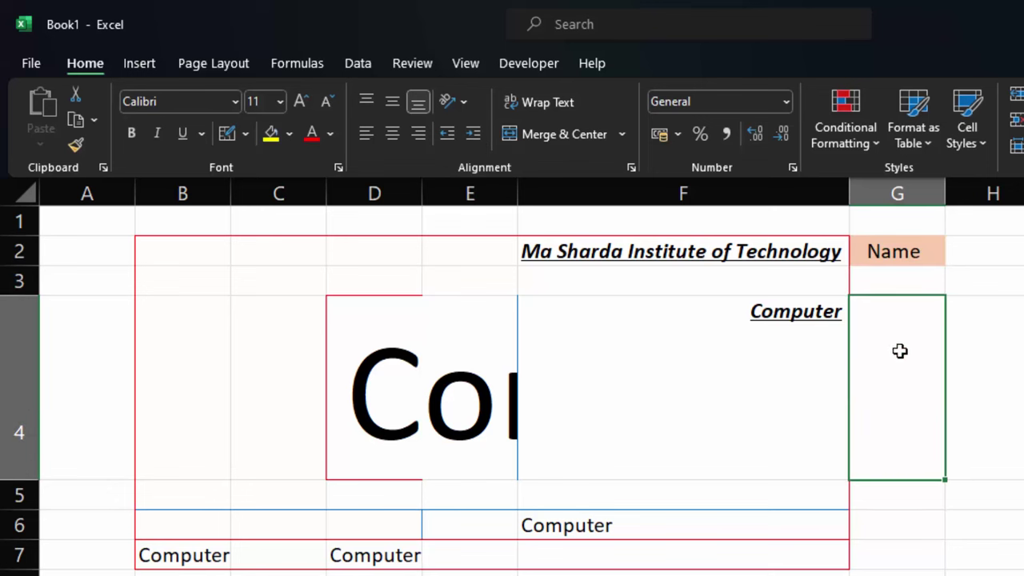